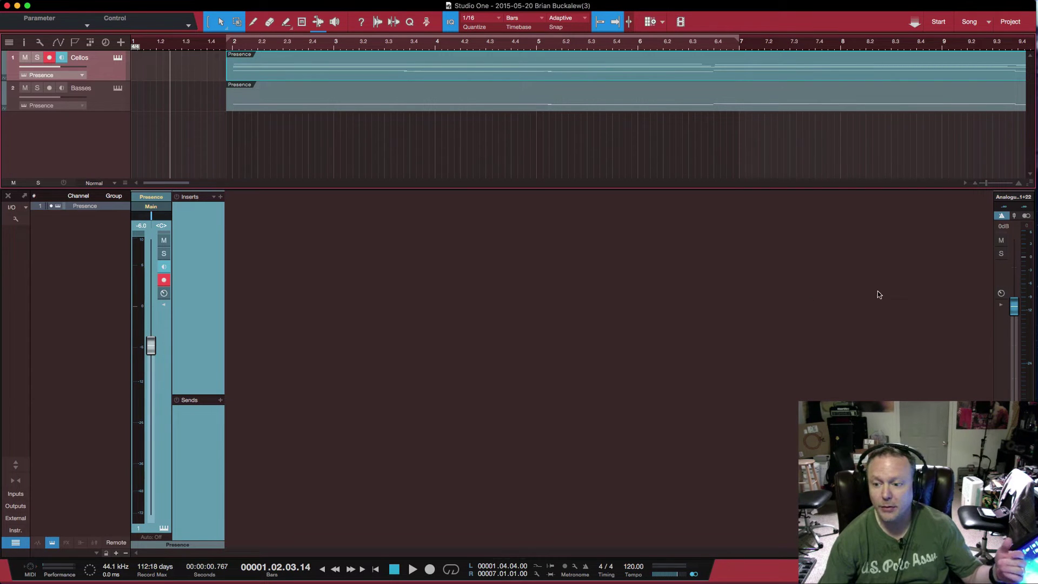
Step: Switch the mixer's main output from Analogue 21 + 22 to Analogue 1 + 2
left_click(1011, 198)
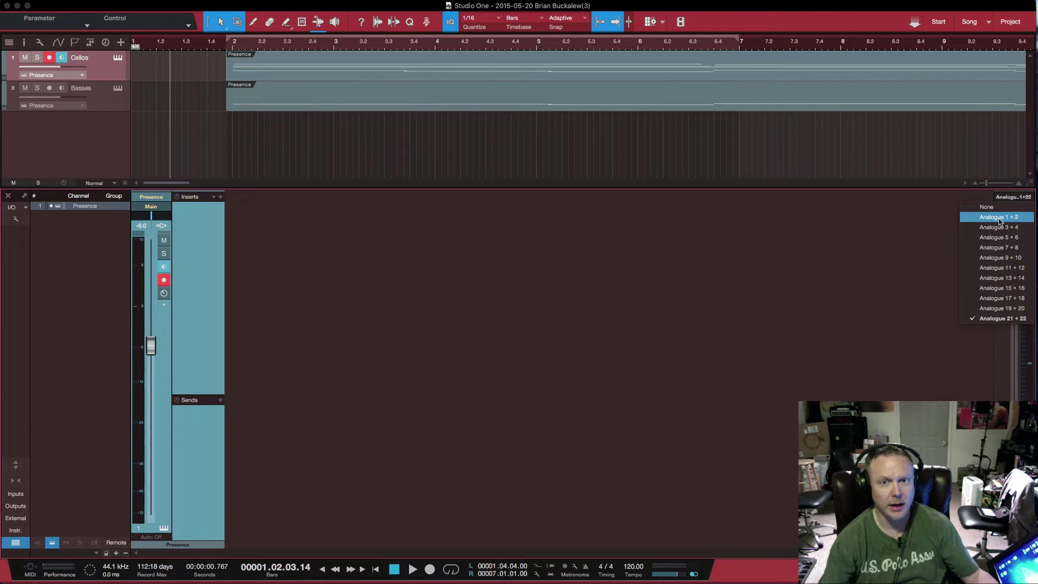
left_click(999, 219)
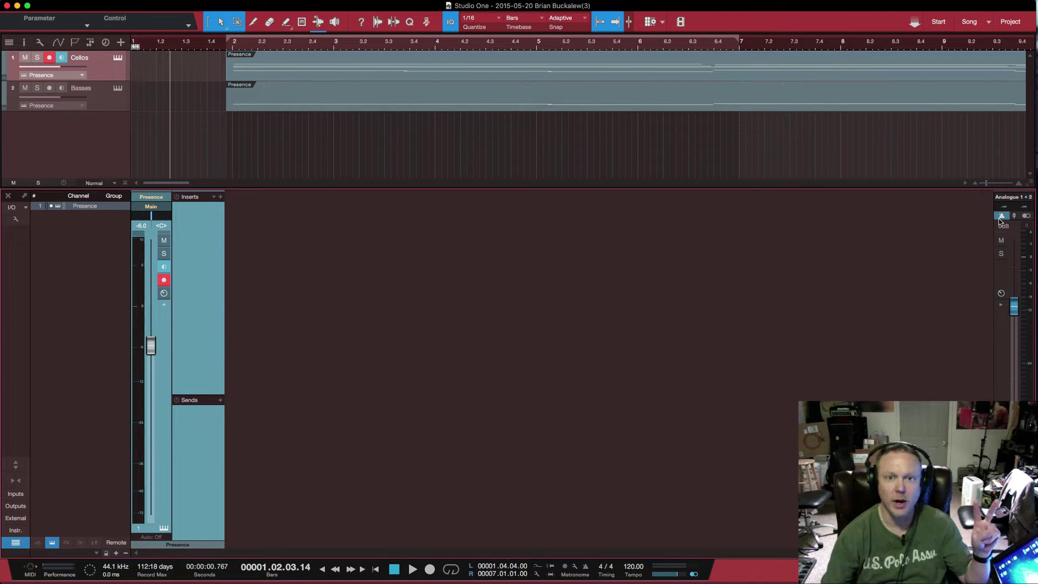
left_click(1017, 198)
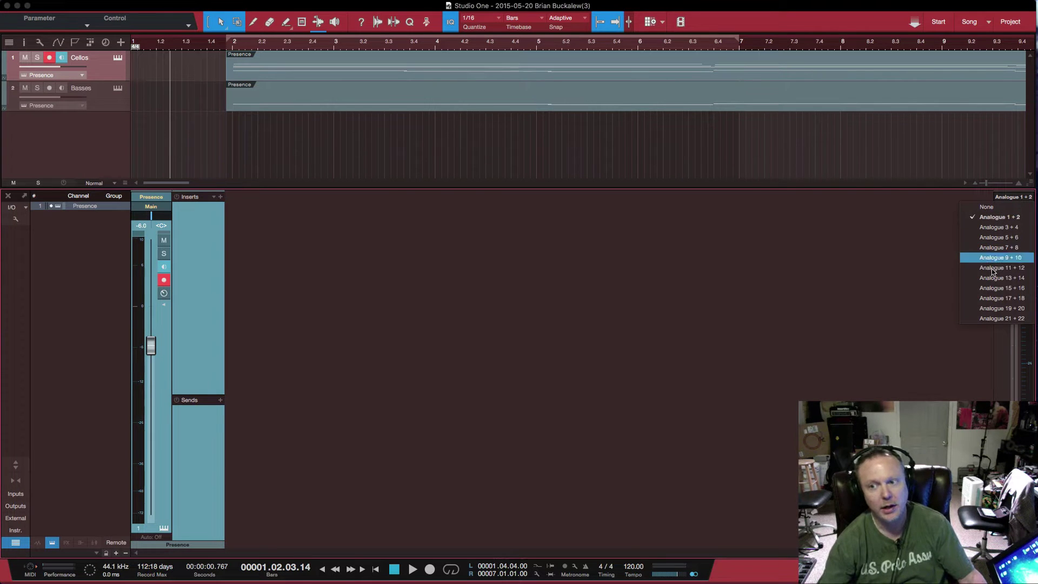
left_click(877, 320)
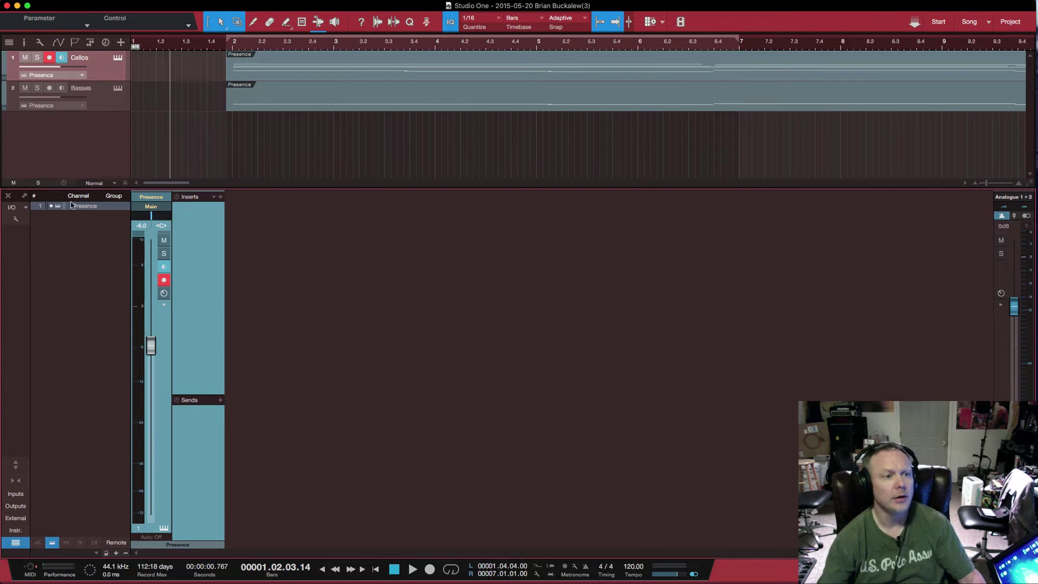
Step: In Song Setup outputs, assign Main L/R to Analogue 21/22, apply, and close
left_click(11, 208)
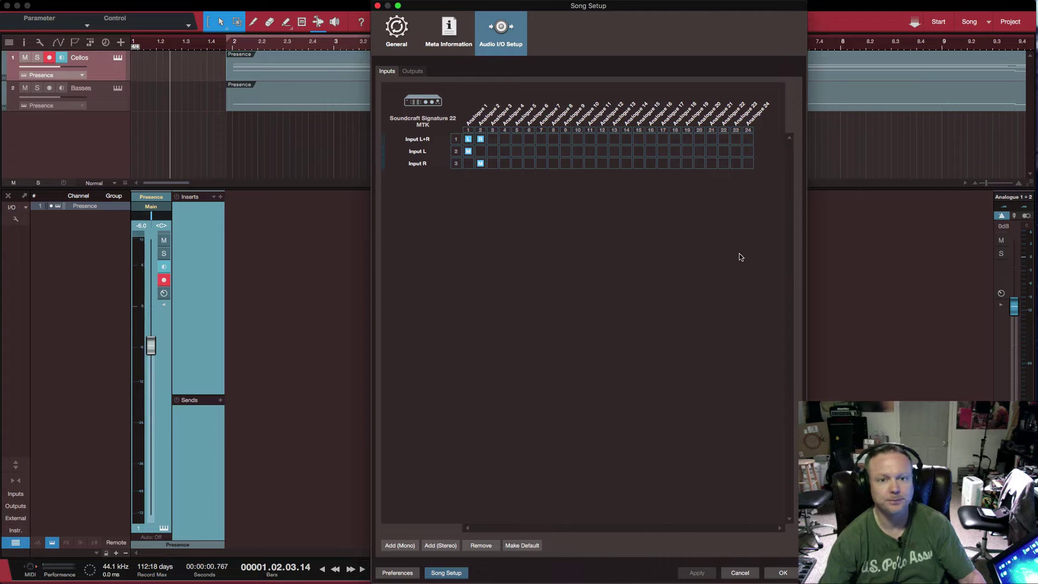
left_click(415, 72)
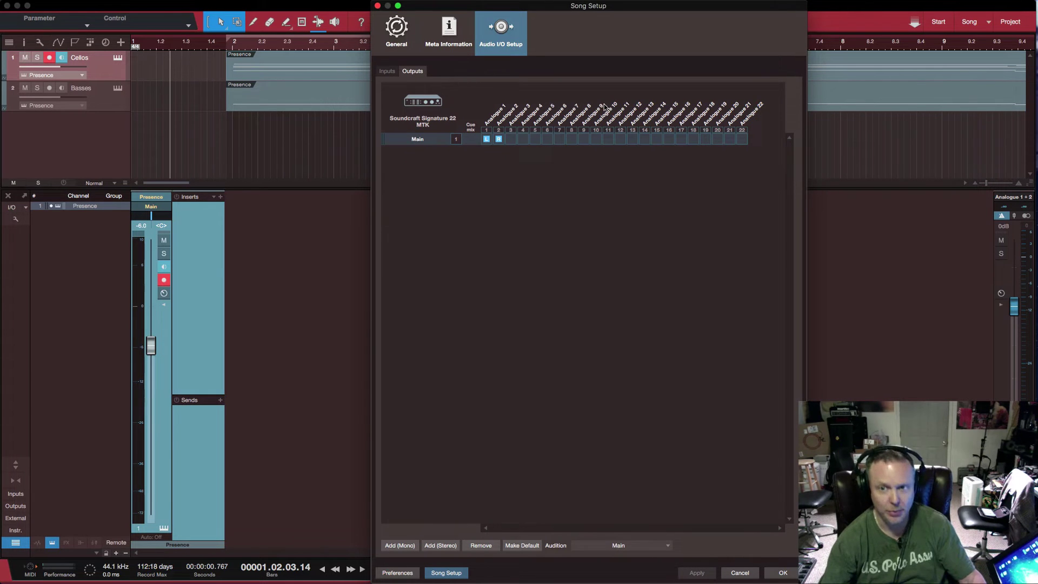
left_click(728, 140)
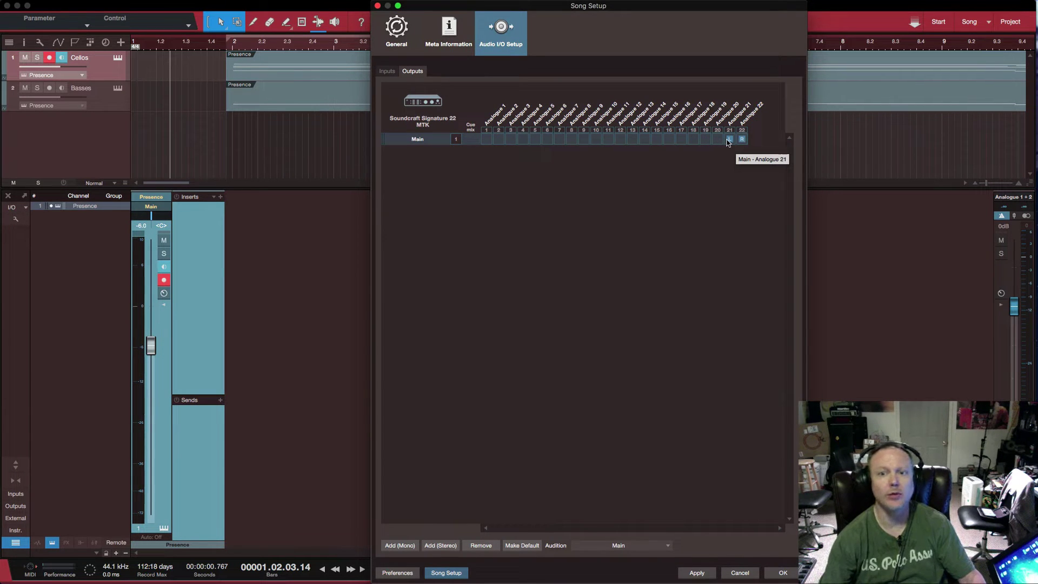
left_click(695, 571)
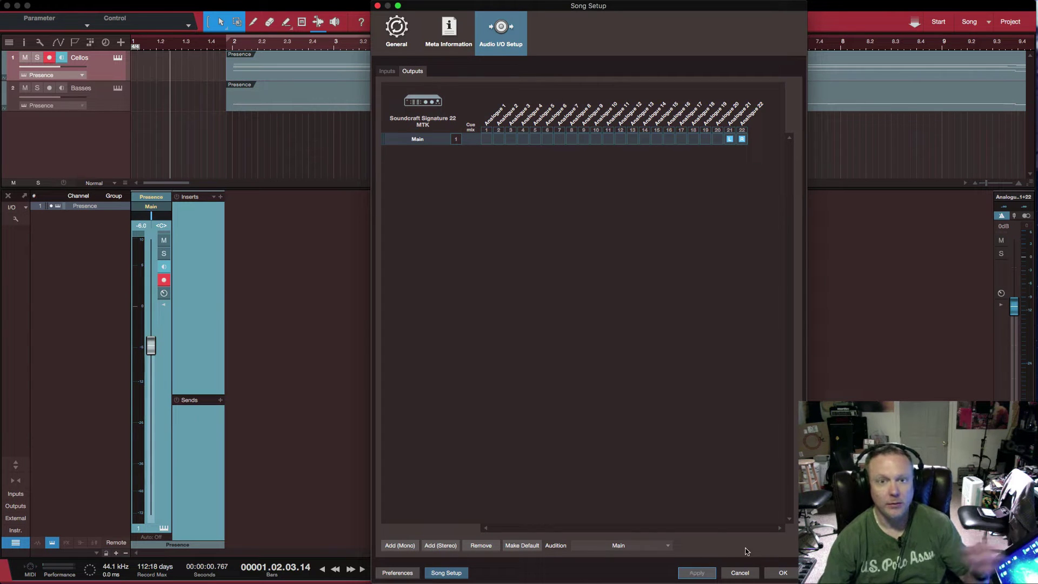
left_click(781, 572)
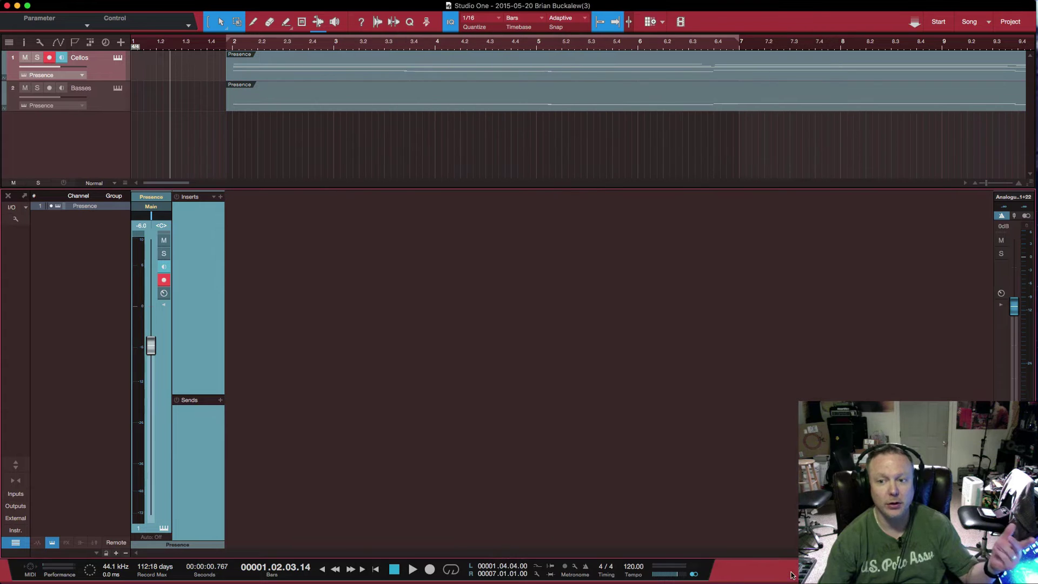
left_click(1019, 197)
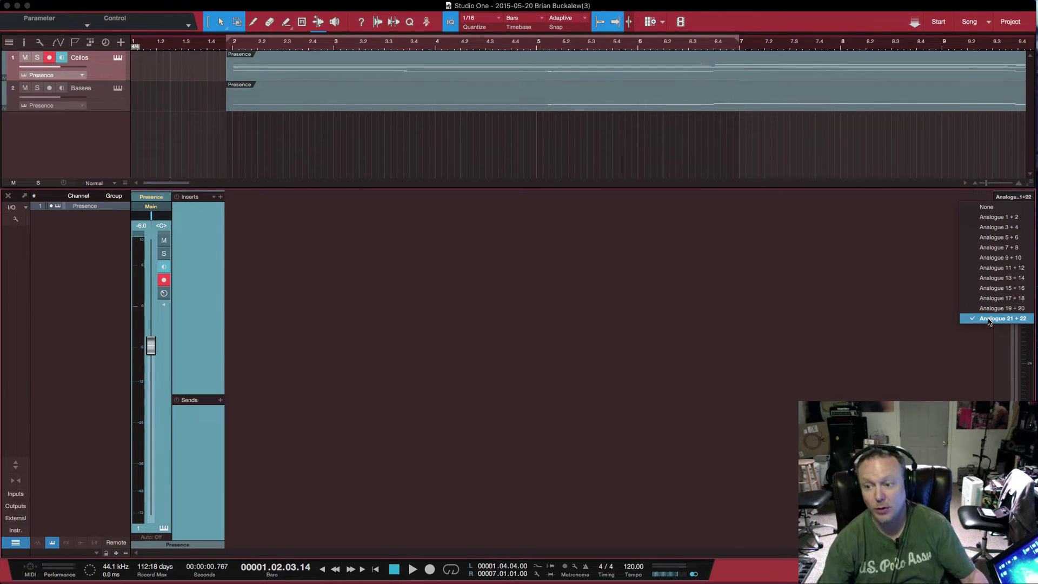
left_click(932, 328)
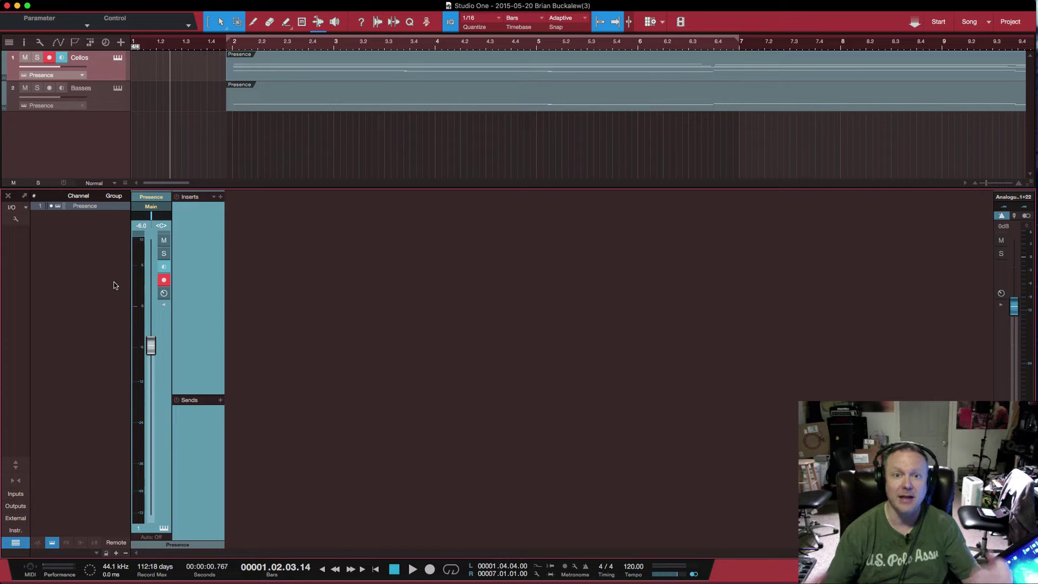
Step: Add a stereo input routed to channels 23/24 and name it PRINT
left_click(12, 208)
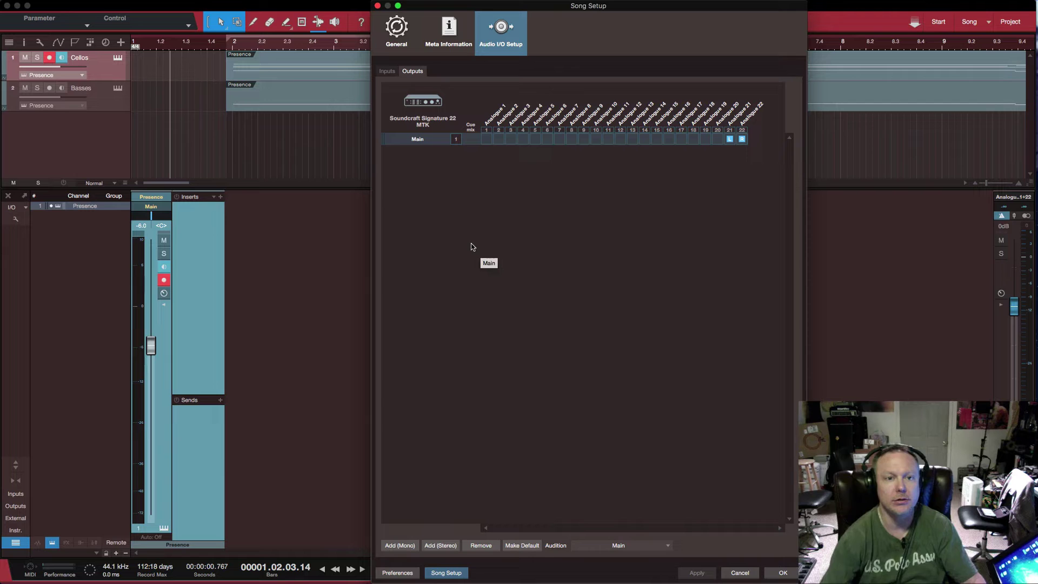
left_click(384, 71)
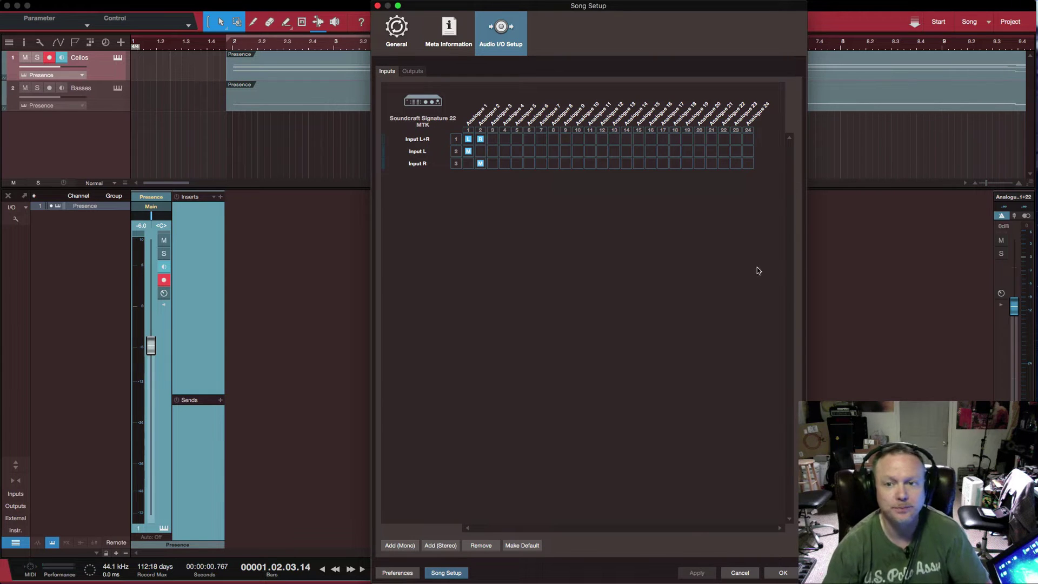
left_click(436, 547)
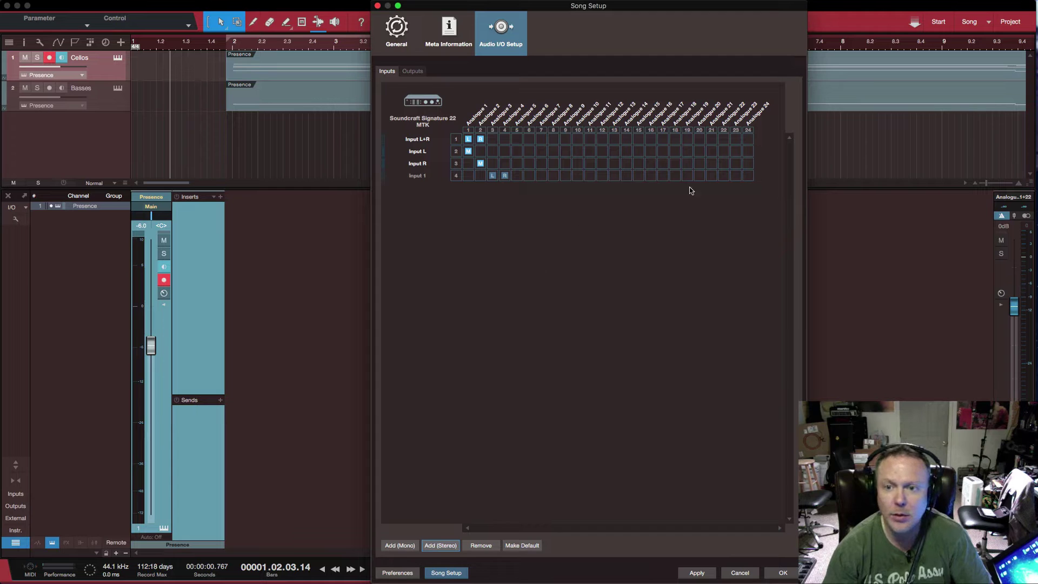
left_click(736, 176)
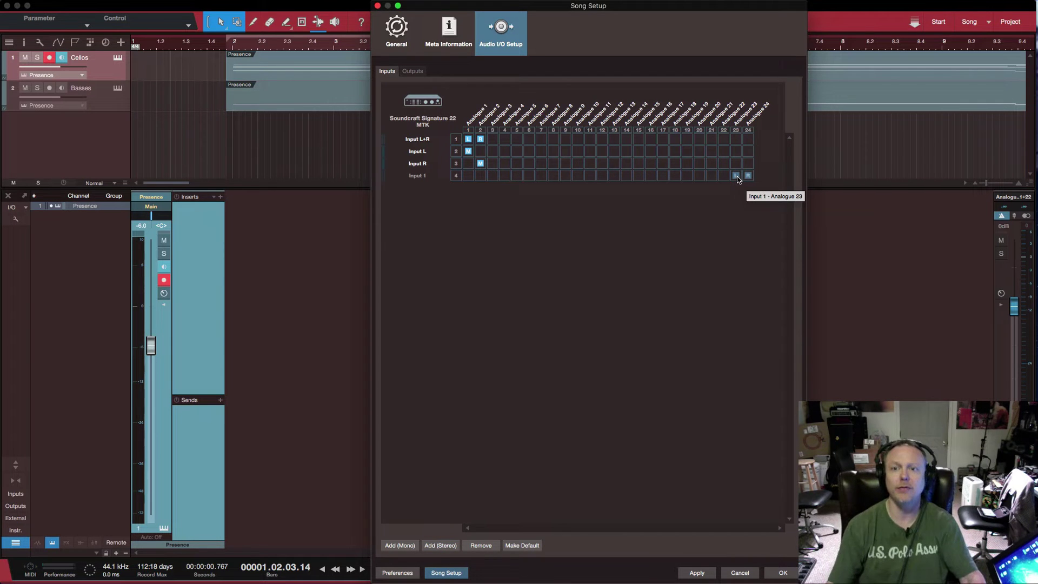
double_click(416, 176)
type("P")
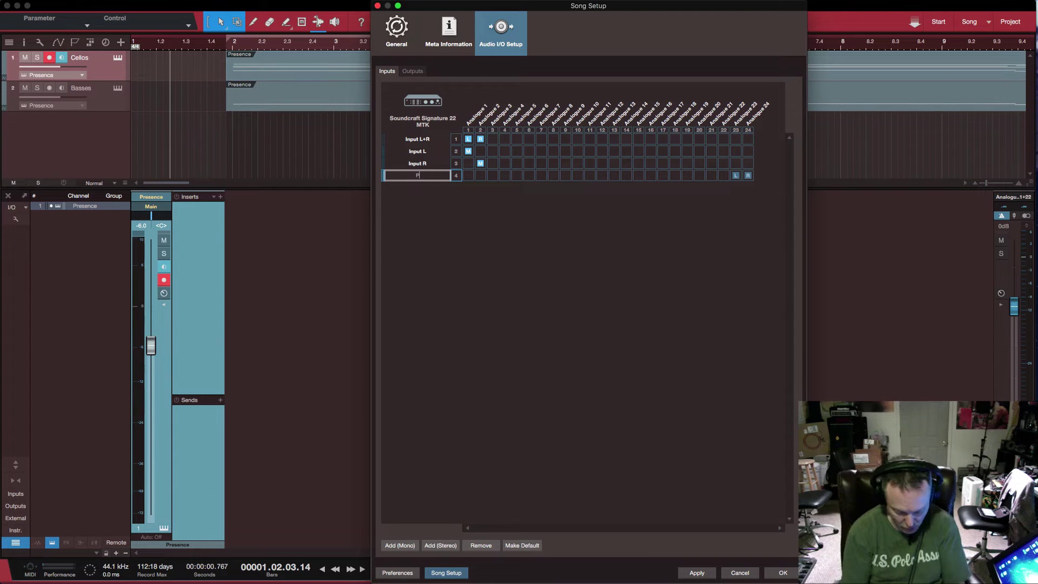
type("RINT")
key("Return")
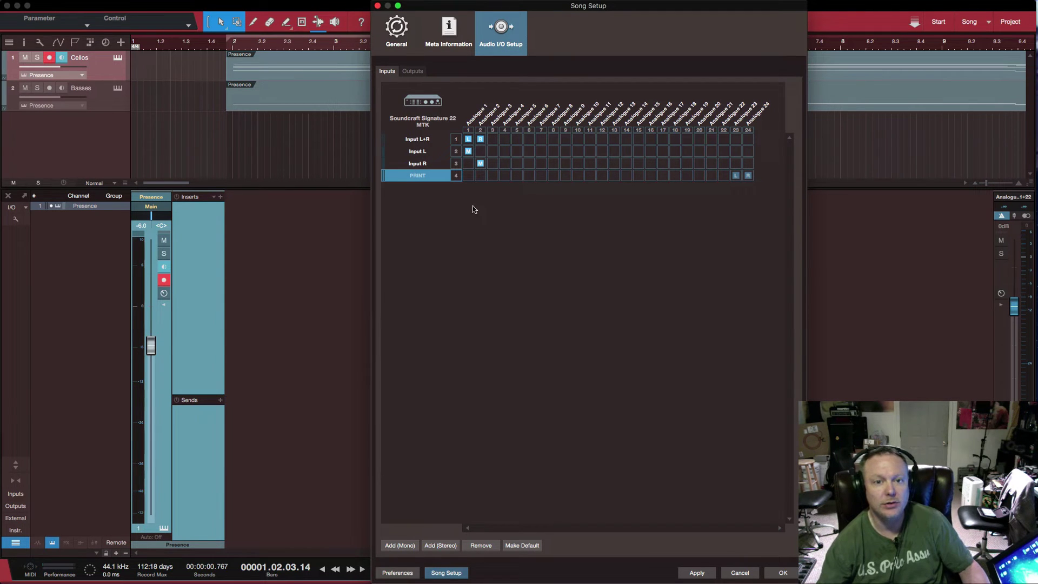
Step: Add more stereo inputs, giving Input 1 through Input 10
left_click(417, 71)
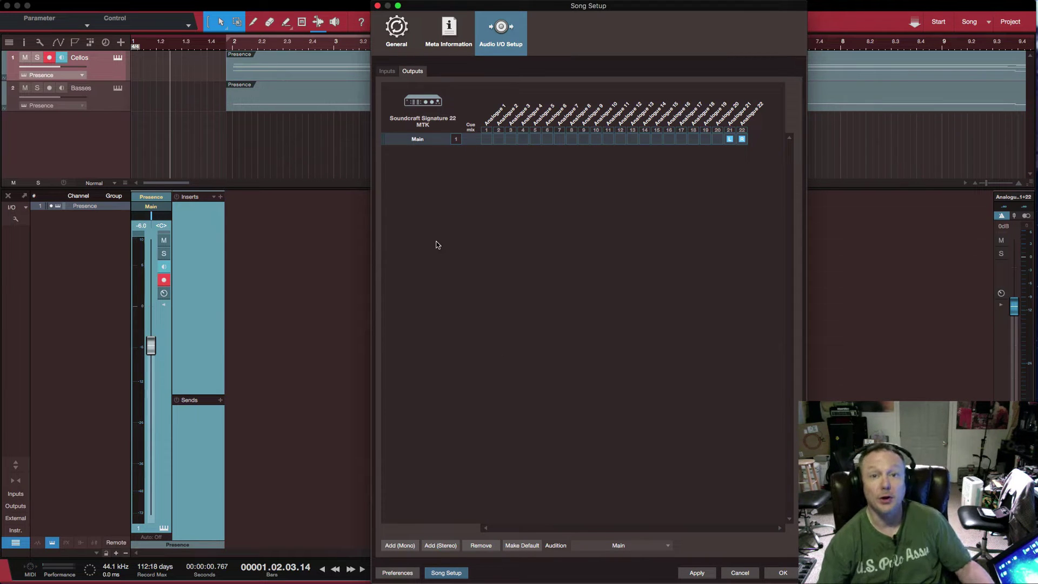
left_click(389, 72)
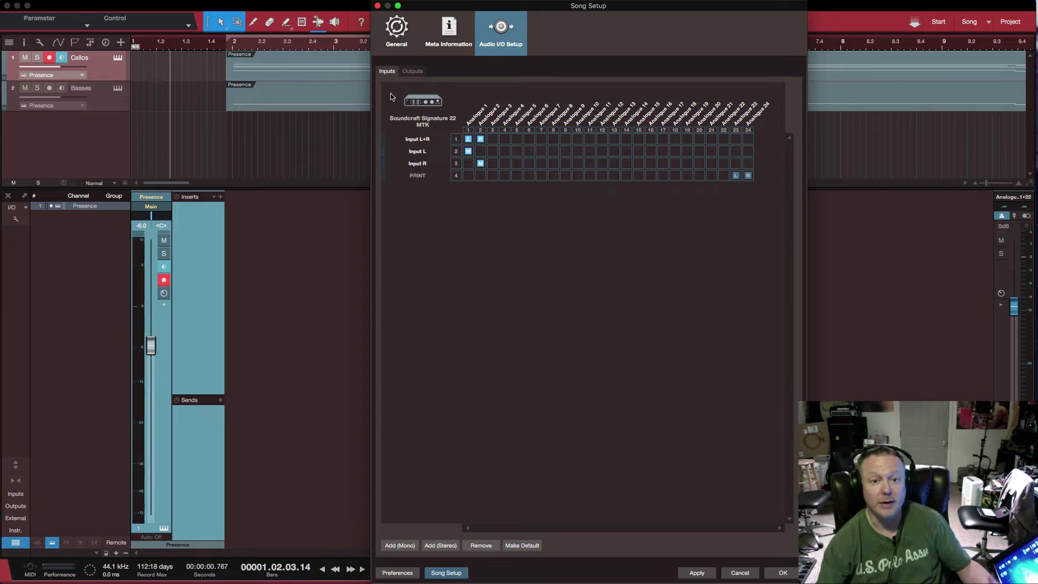
left_click(438, 546)
left_click(438, 546)
left_click(438, 546)
left_click(438, 546)
left_click(438, 545)
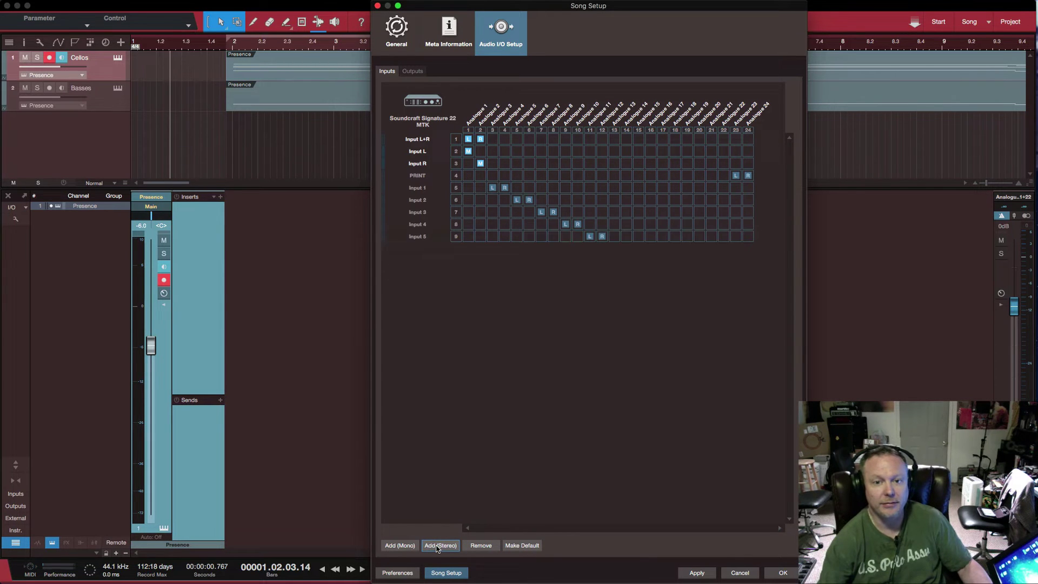
left_click(438, 546)
left_click(438, 546)
left_click(438, 546)
left_click(438, 546)
left_click(438, 546)
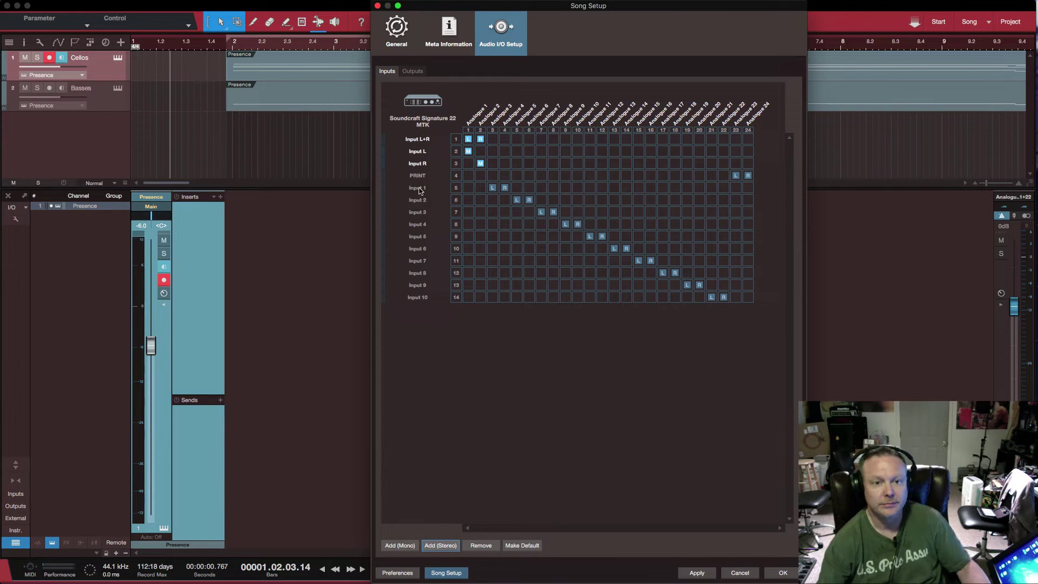
Step: Add five more stereo outputs in the output routing
left_click(411, 72)
left_click(440, 545)
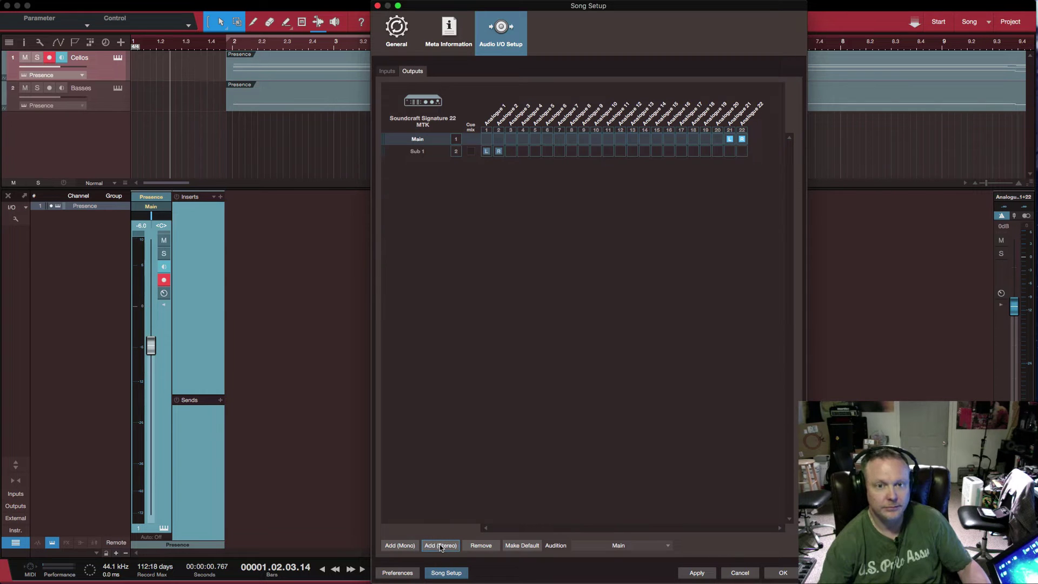
left_click(441, 545)
left_click(441, 546)
left_click(441, 546)
left_click(440, 546)
left_click(440, 546)
left_click(440, 545)
left_click(440, 546)
left_click(441, 545)
left_click(440, 546)
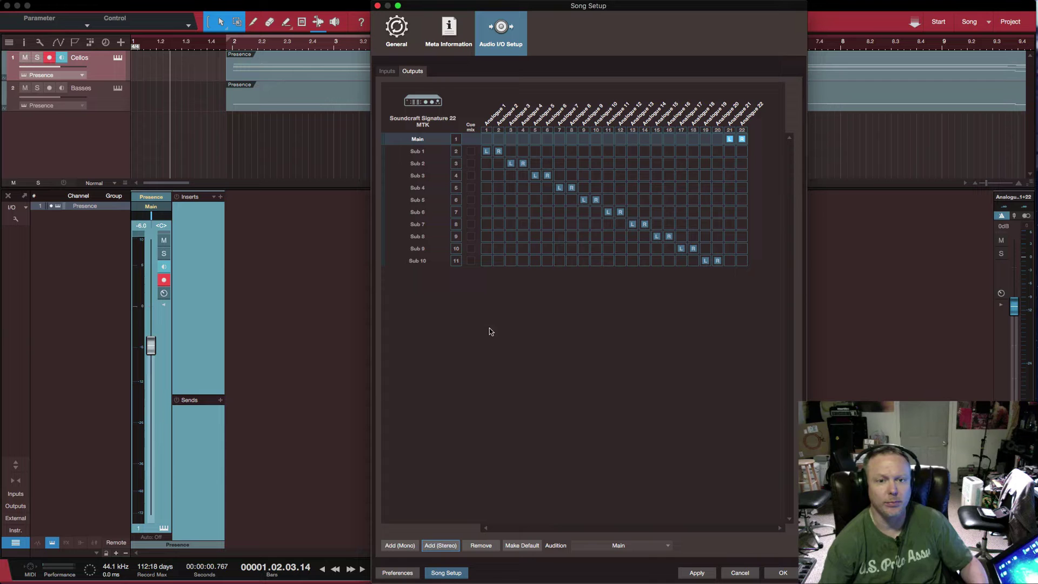
Step: Rename outputs Sub 1 to Channel 1-2 and Sub 2 to Channel 3-4
double_click(417, 152)
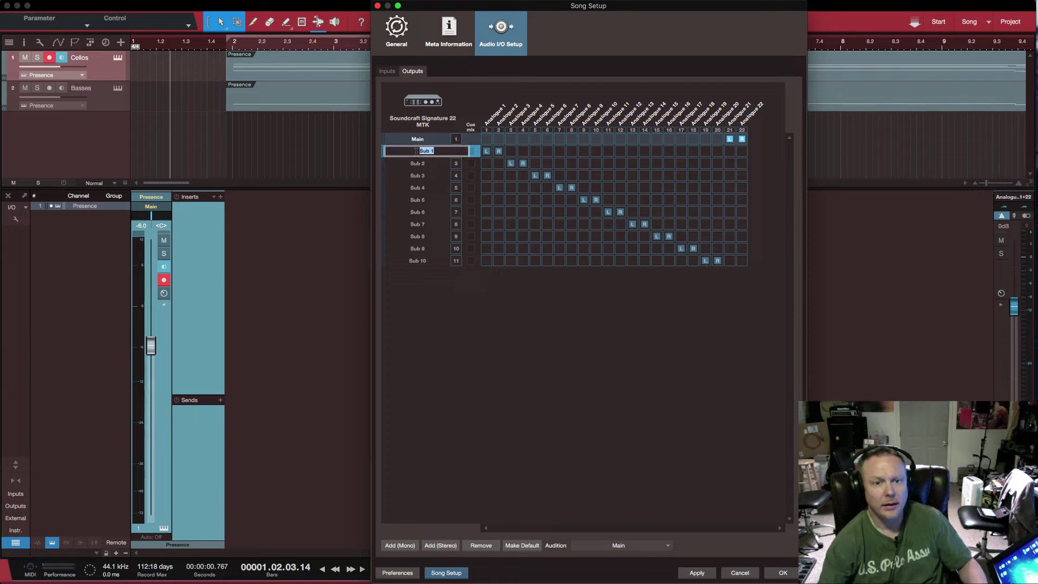
type("Chan")
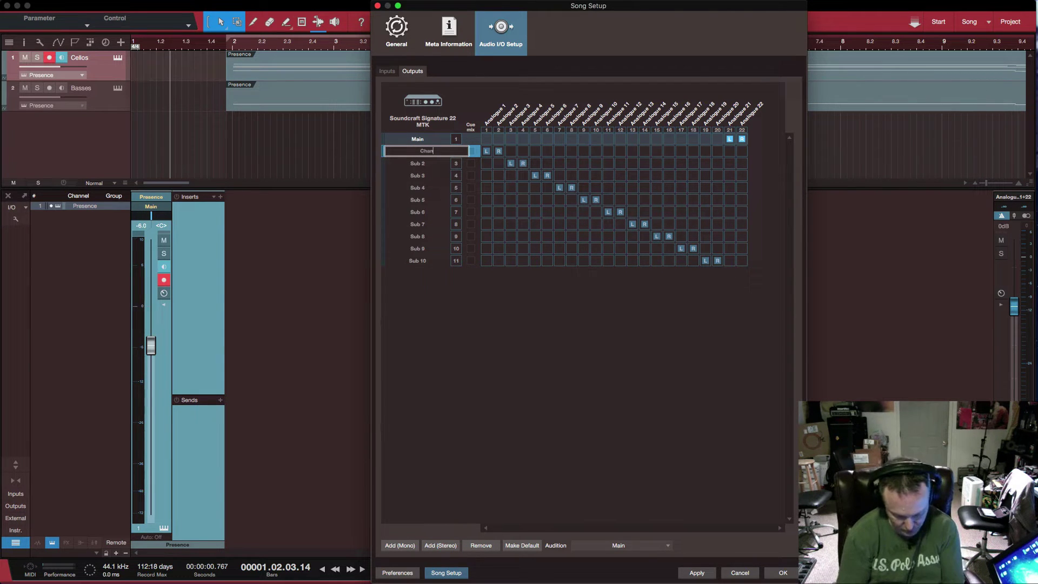
type("nel 1-2")
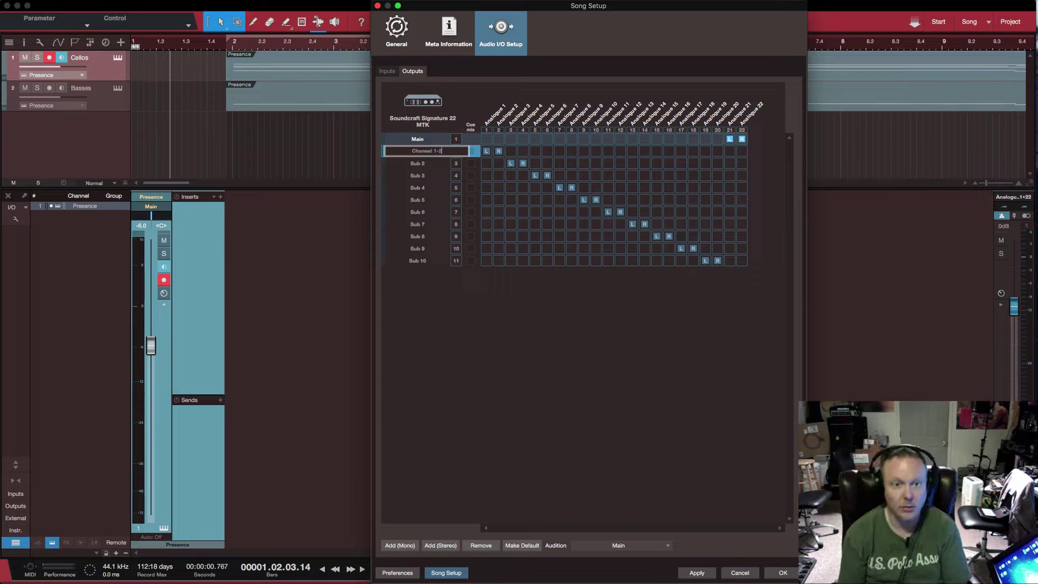
key("Return")
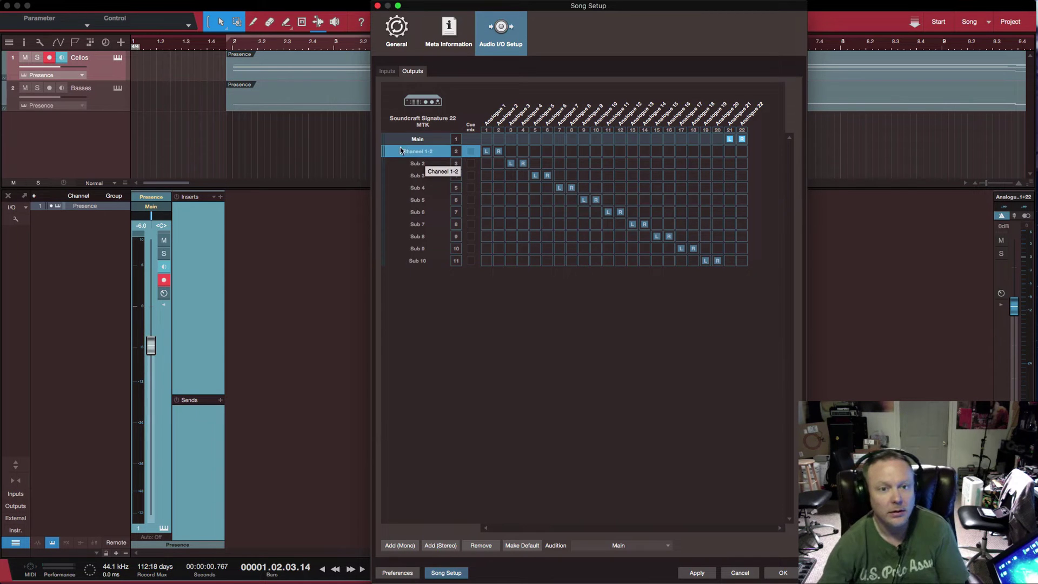
double_click(414, 163)
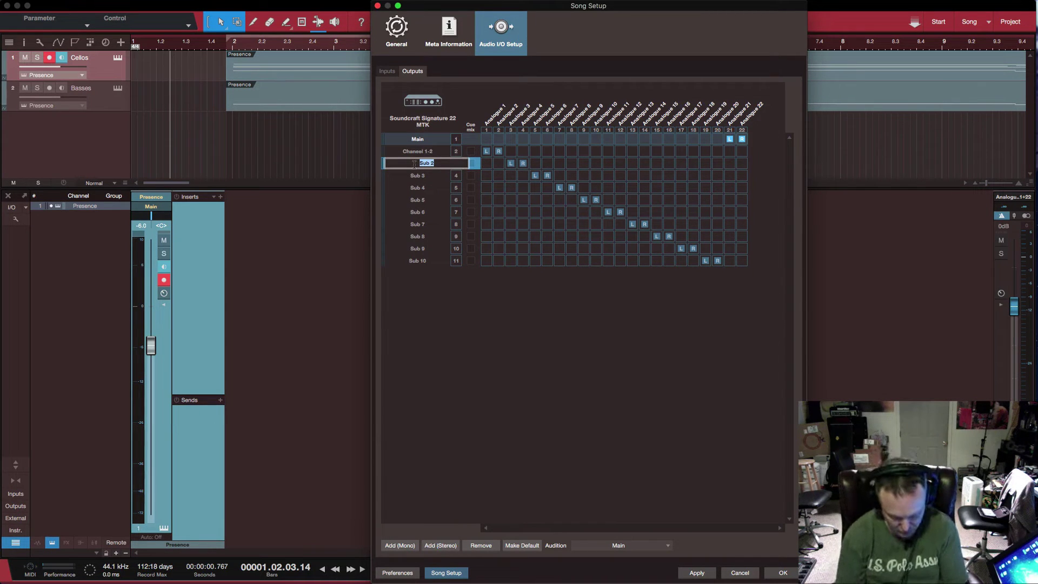
type("Chann")
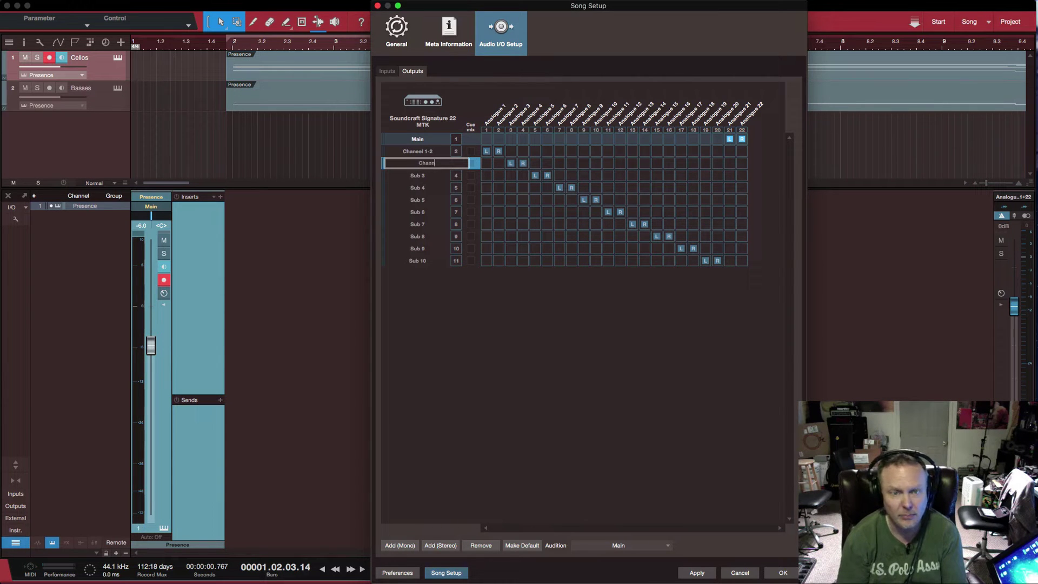
type("el 3-4")
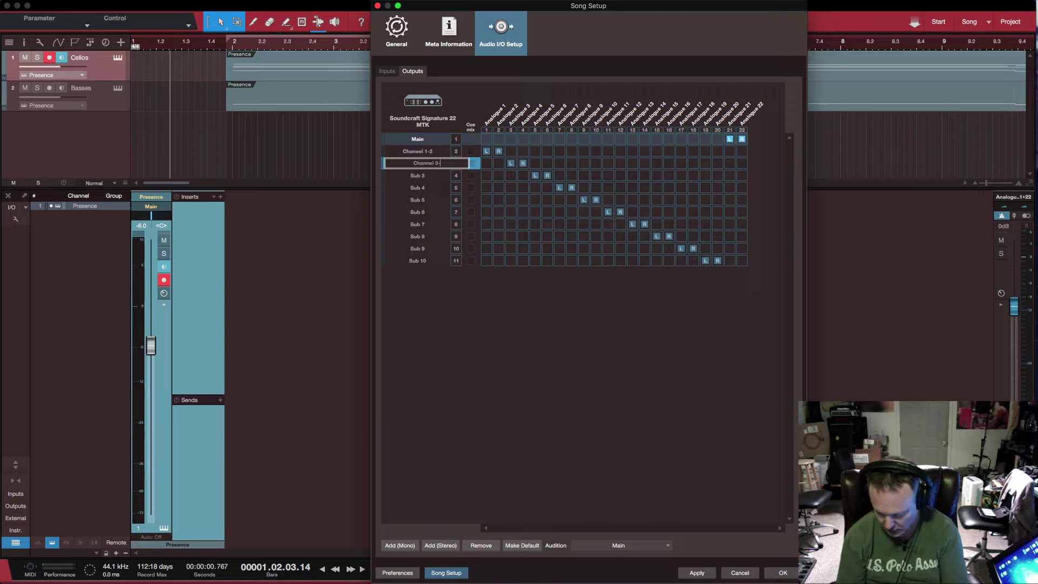
key("Return")
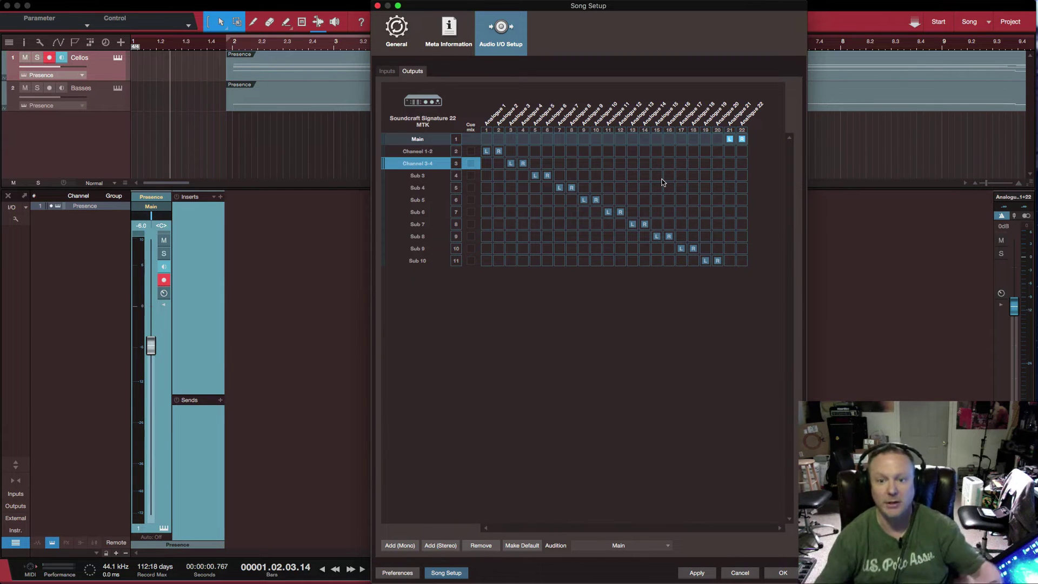
Step: Rename input Input L+R to Analog 1-2 and Input 1 to Analog 3-4
left_click(386, 73)
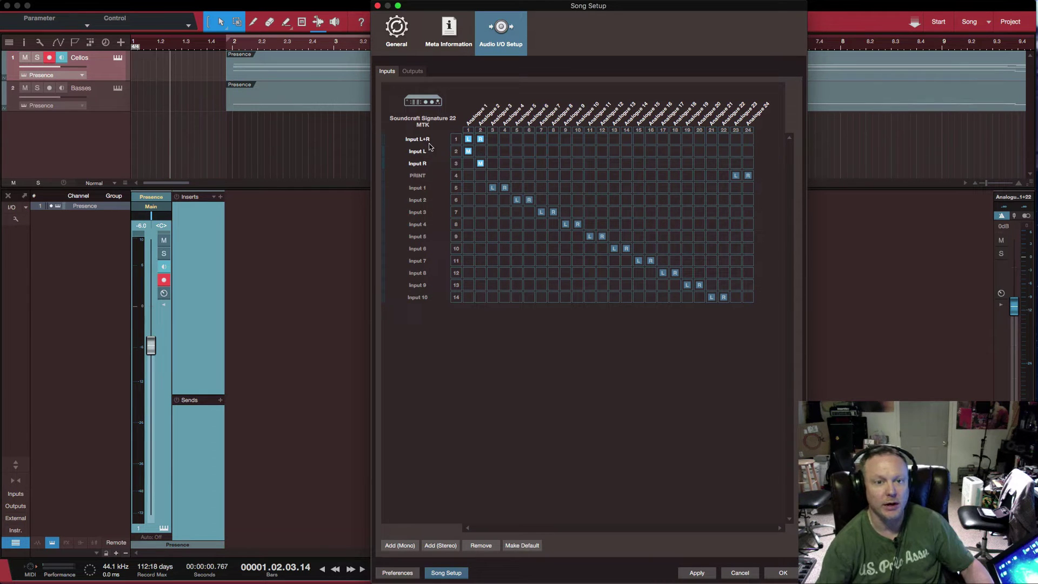
double_click(413, 140)
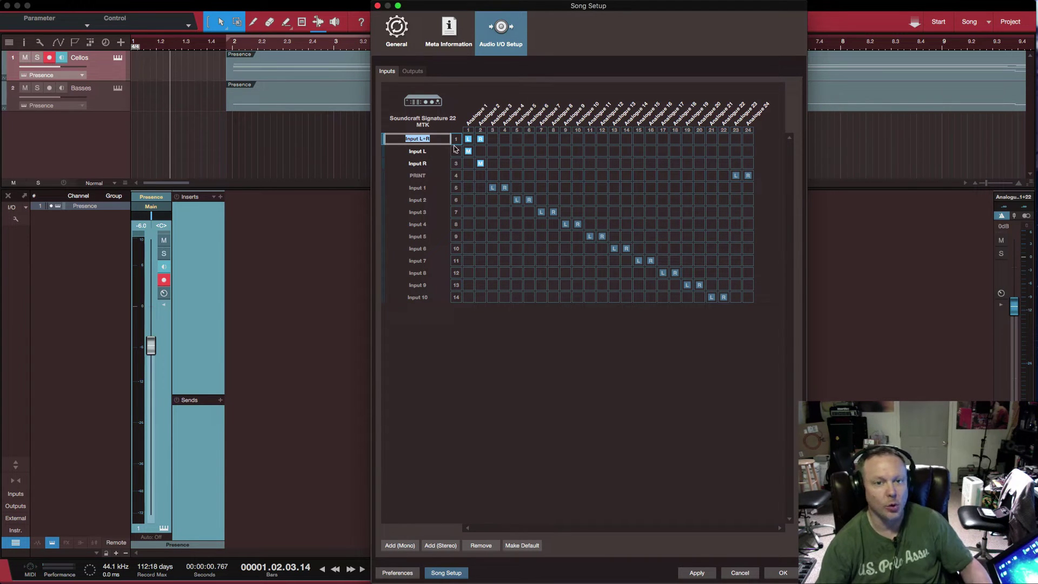
type("Analog 1")
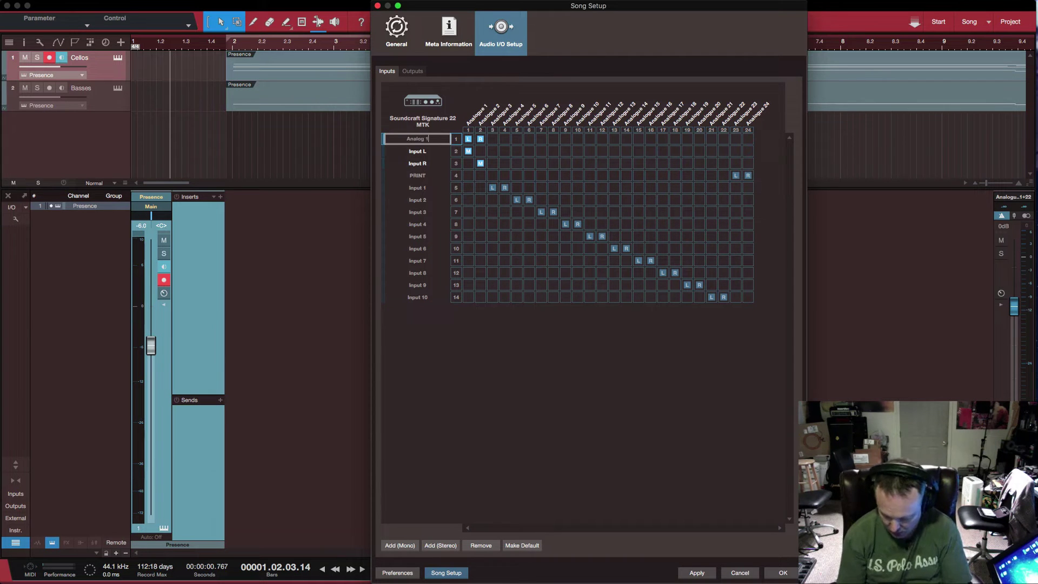
type("-2")
key("Return")
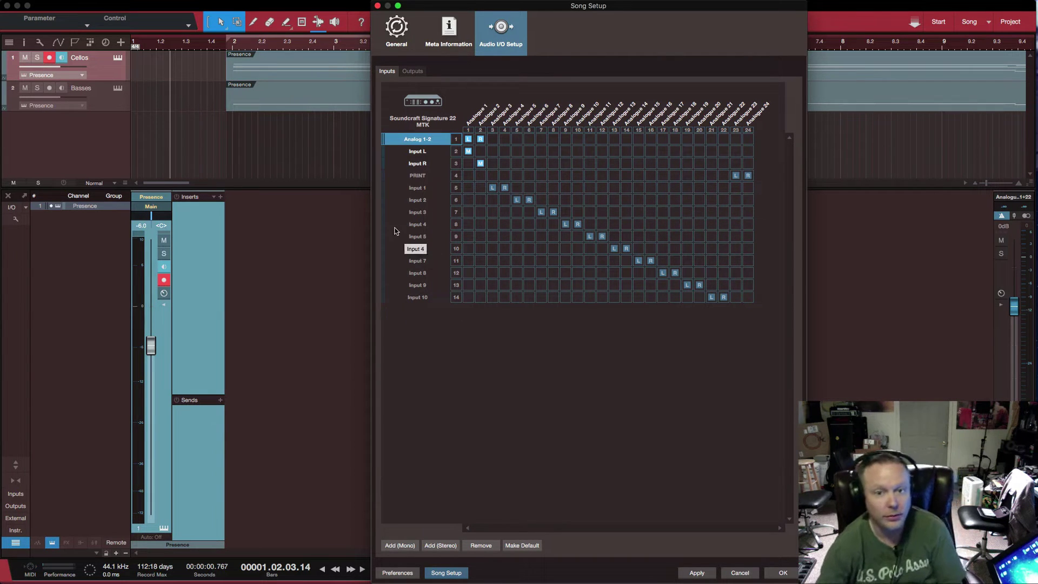
double_click(415, 187)
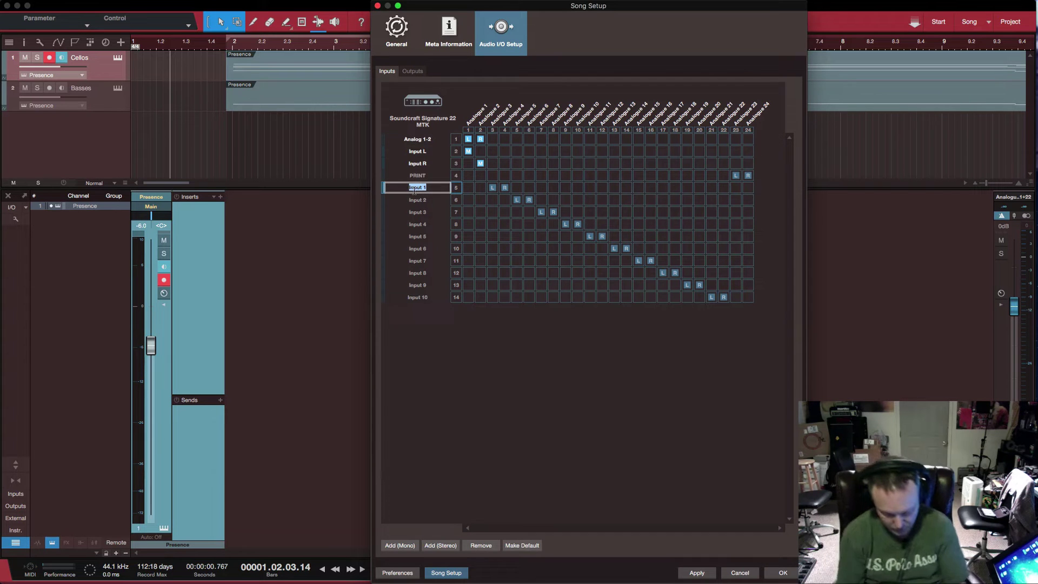
type("A")
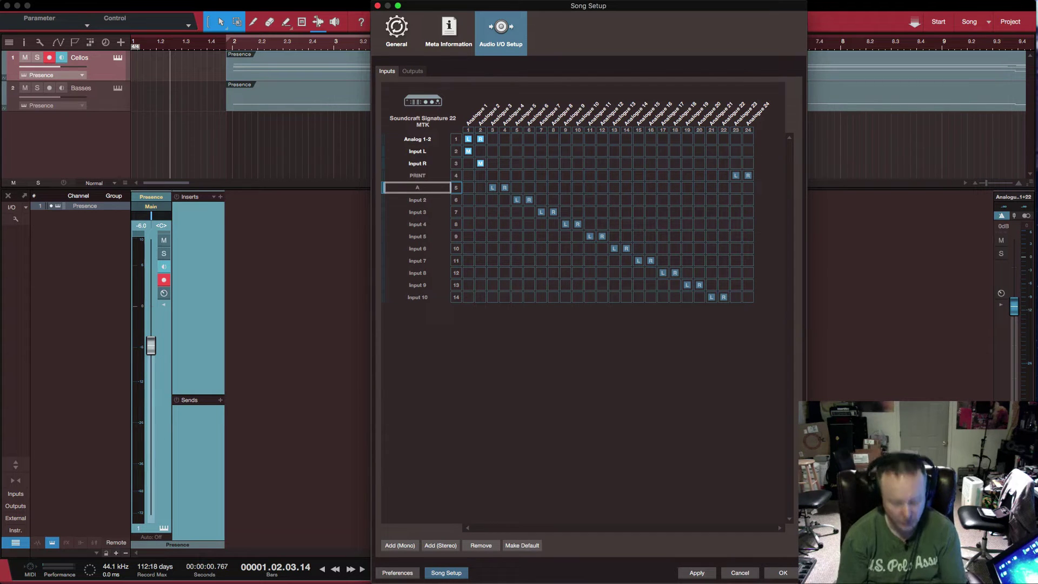
type("nalog 3")
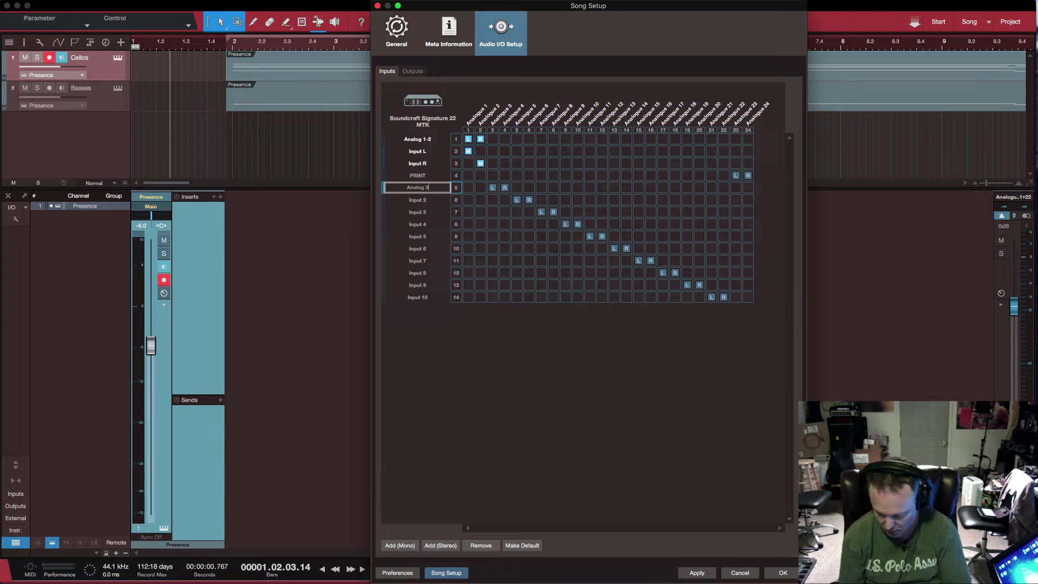
type("-4")
key("Return")
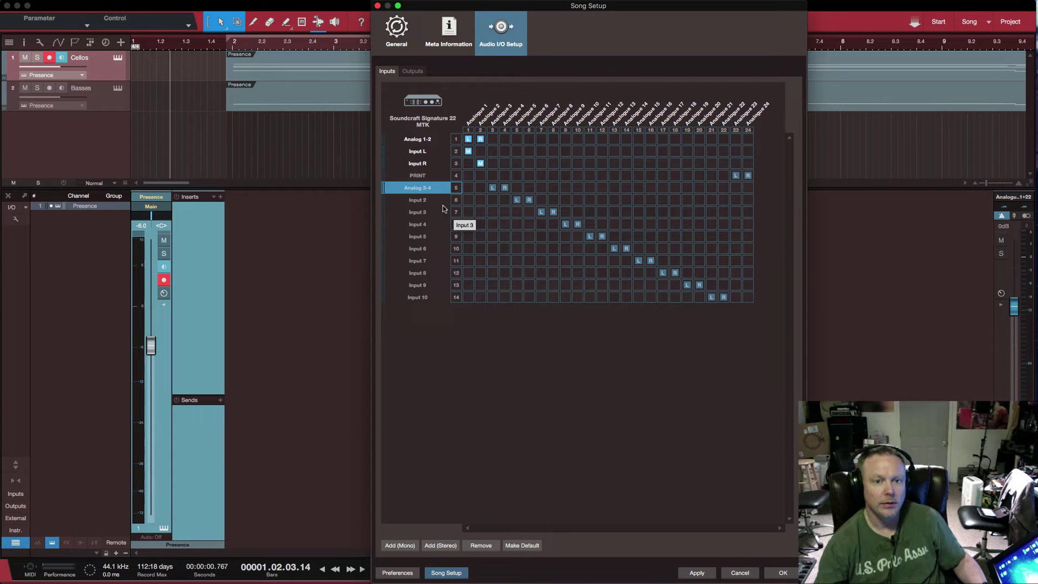
Step: Add two mono inputs routed to Analogue 3 and Analogue 4
left_click(398, 547)
left_click(398, 545)
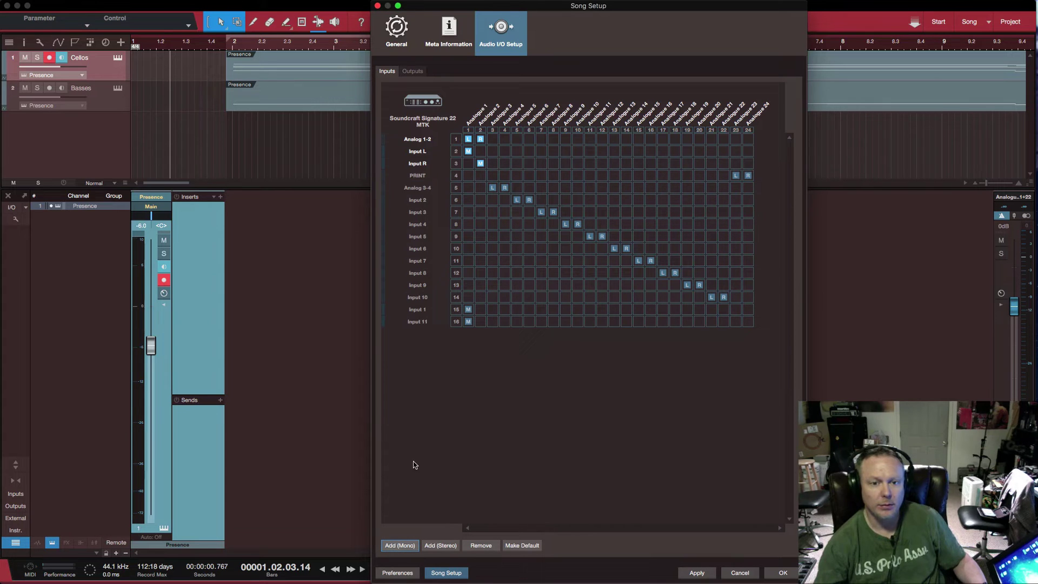
left_click(420, 310)
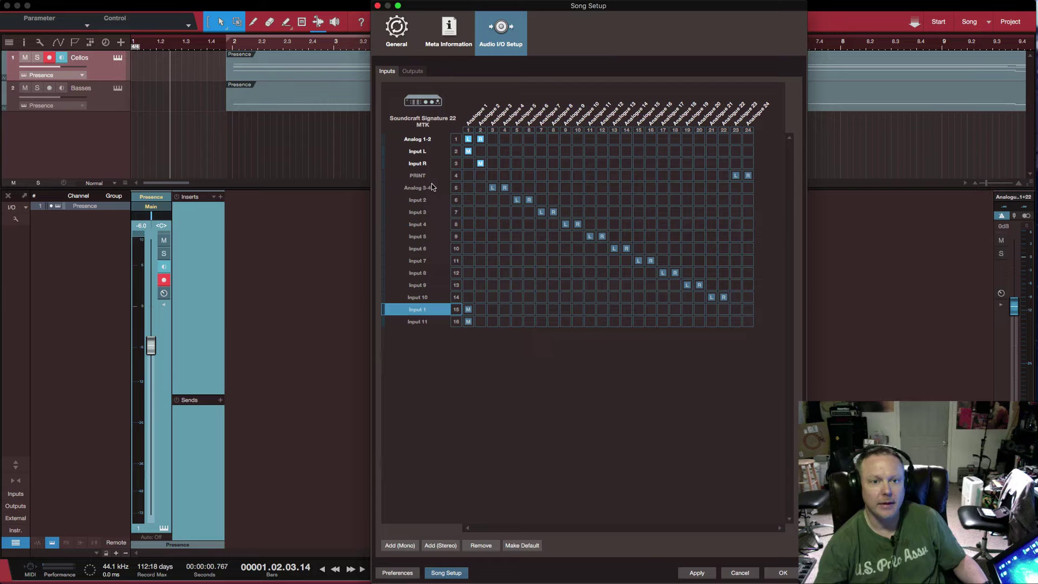
left_click(493, 309)
left_click(504, 322)
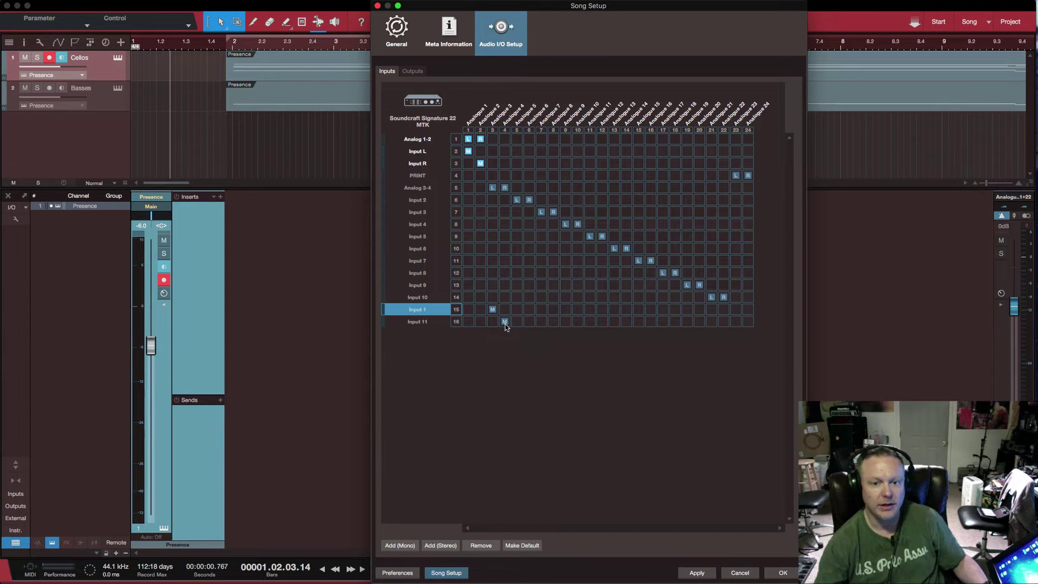
Step: Name the new mono inputs Analog 3 and Analog 4
double_click(424, 310)
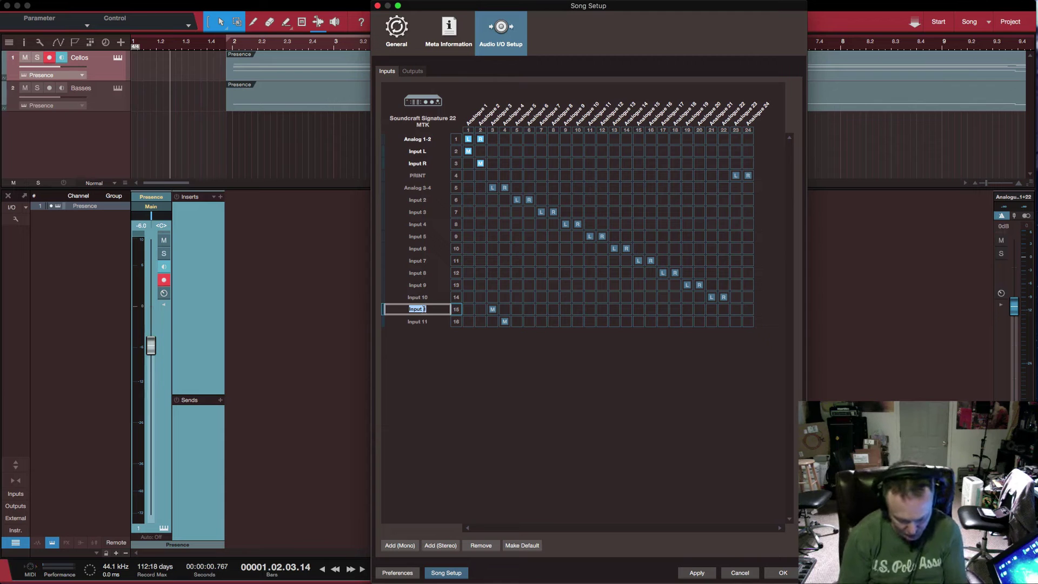
type("Analog 3")
key("Return")
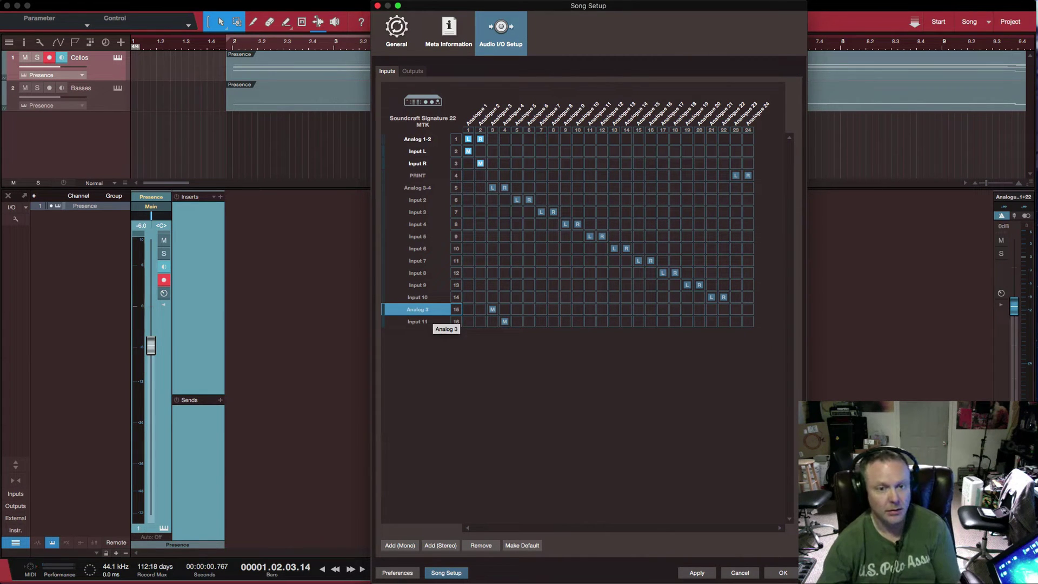
double_click(414, 321)
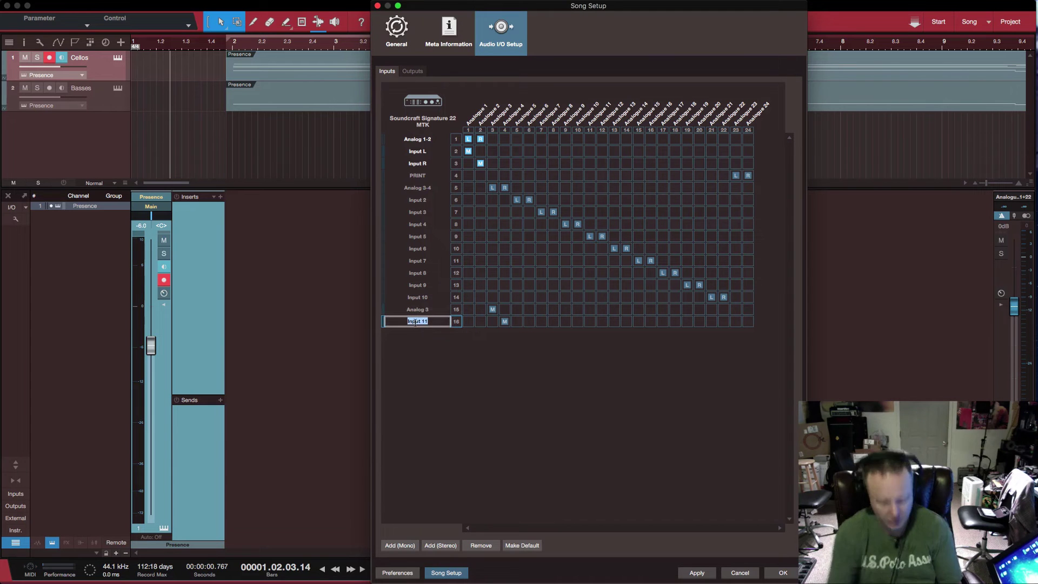
type("A")
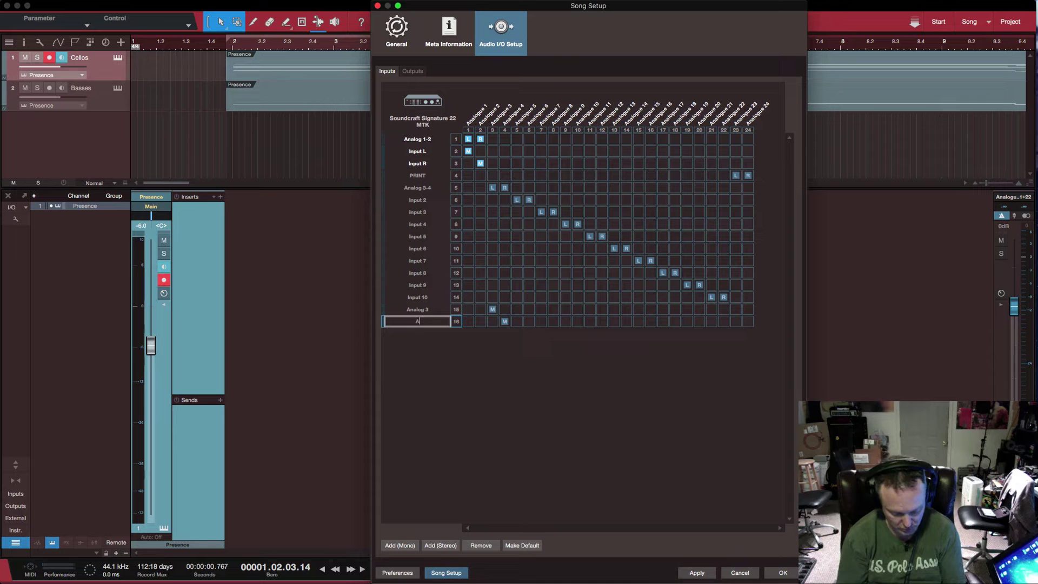
type("nalog 4")
key("Return")
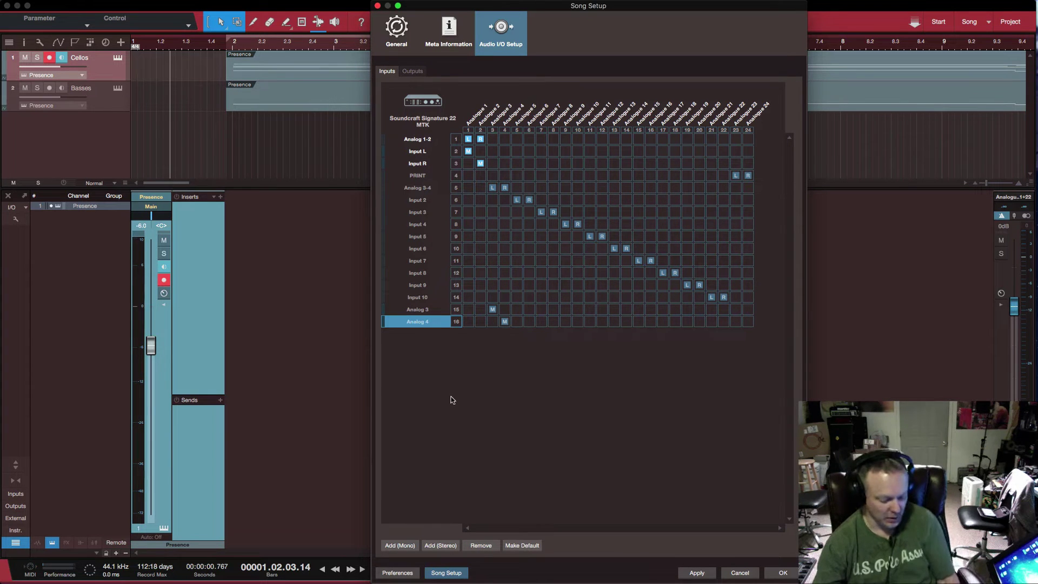
Step: Delete the input rows from Analog 3-4 down through Analog 4
left_click(419, 189)
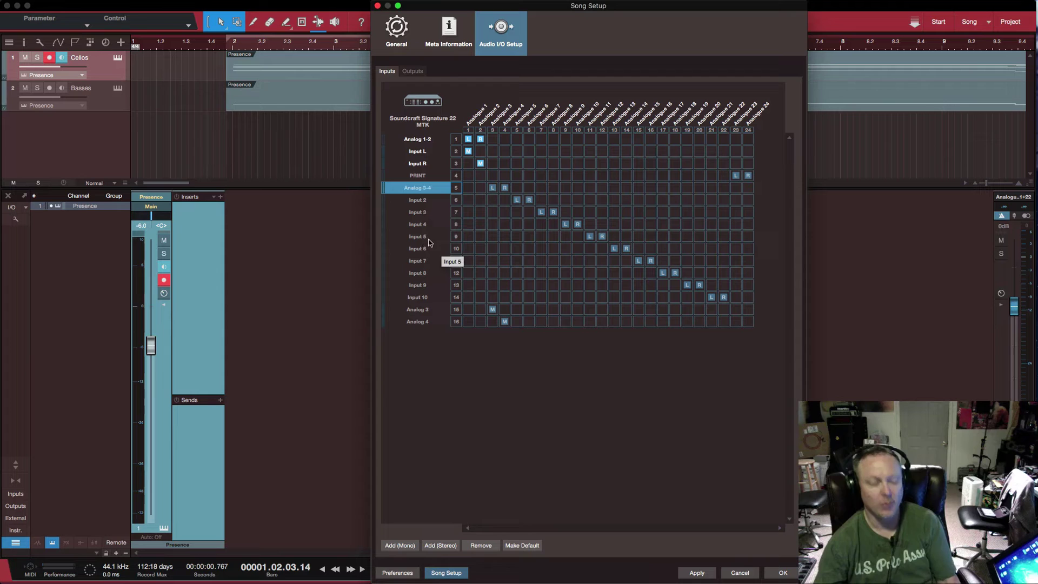
left_click(427, 322, "shift")
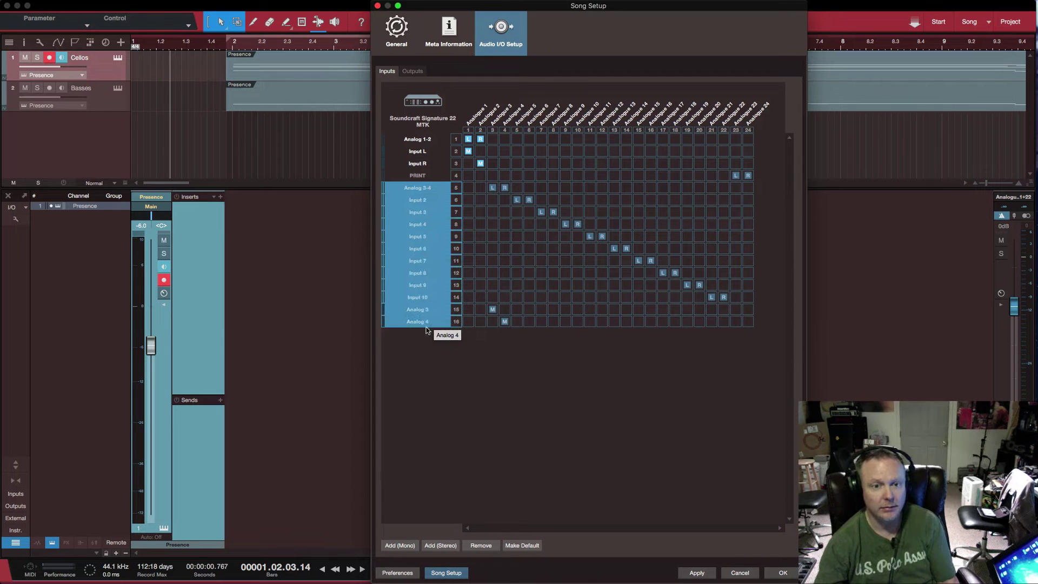
left_click(481, 545)
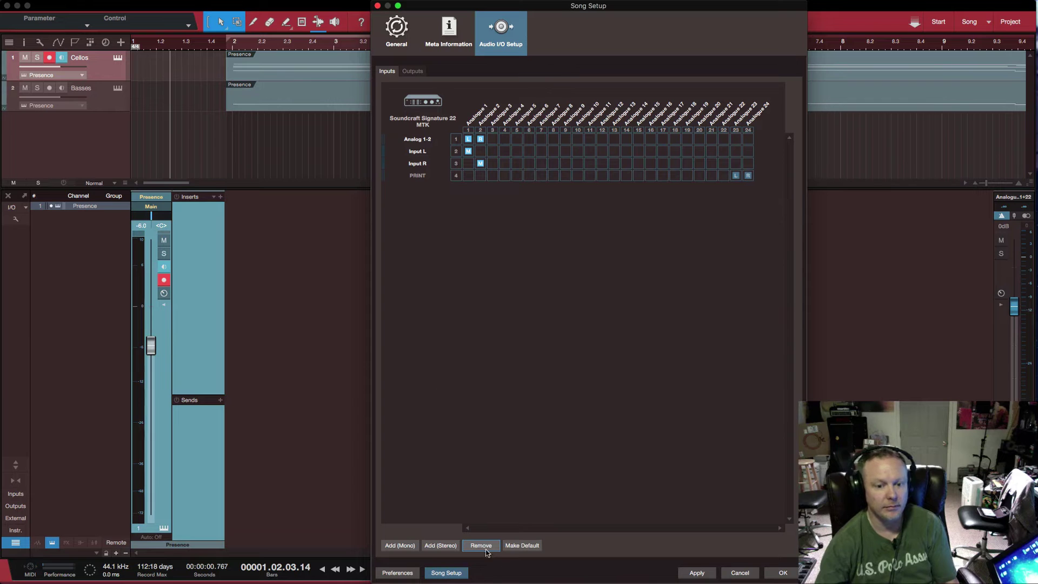
Step: Add new stereo and mono inputs and assign them to analogue channels 3, 4, 7 and 8
left_click(445, 546)
left_click(413, 546)
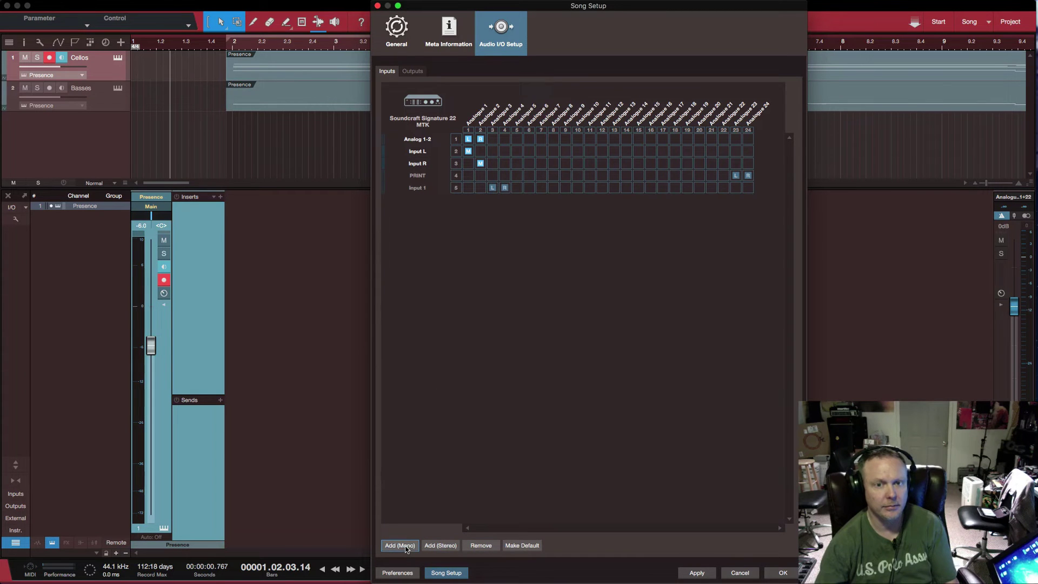
left_click(412, 546)
left_click(425, 546)
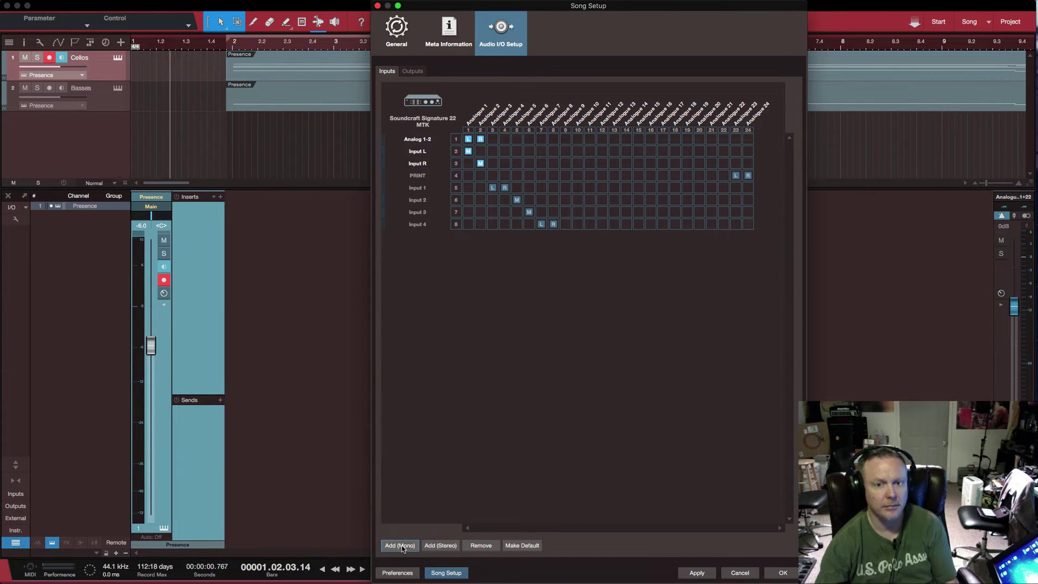
left_click(404, 546)
left_click(405, 546)
left_click(493, 199)
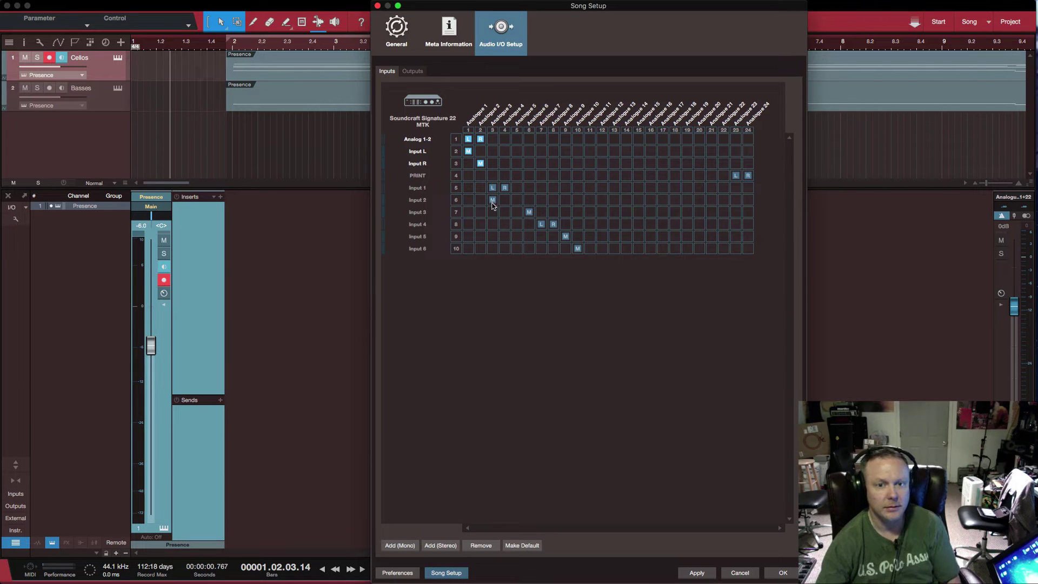
left_click(504, 212)
left_click(541, 236)
left_click(553, 248)
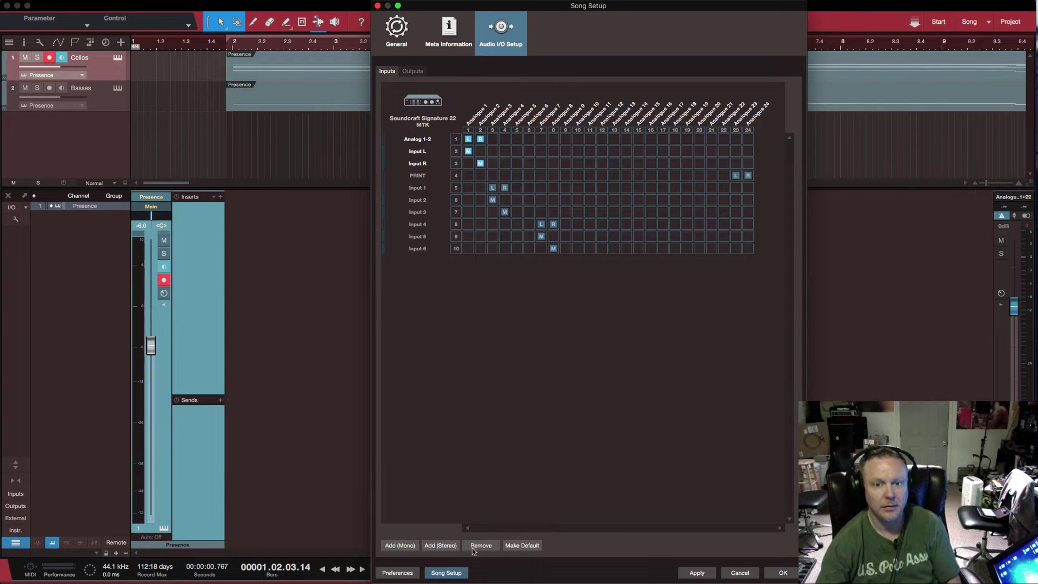
Step: Rename Inputs 1, 2 and 3 to Analog 3-4, Analog 3 and Analog 4
double_click(421, 188)
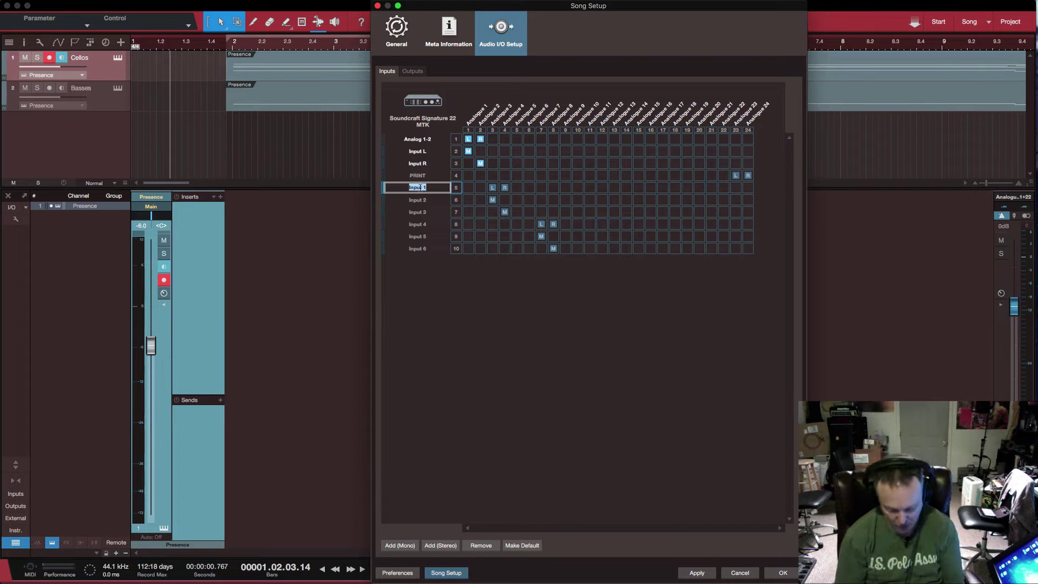
type("Analog")
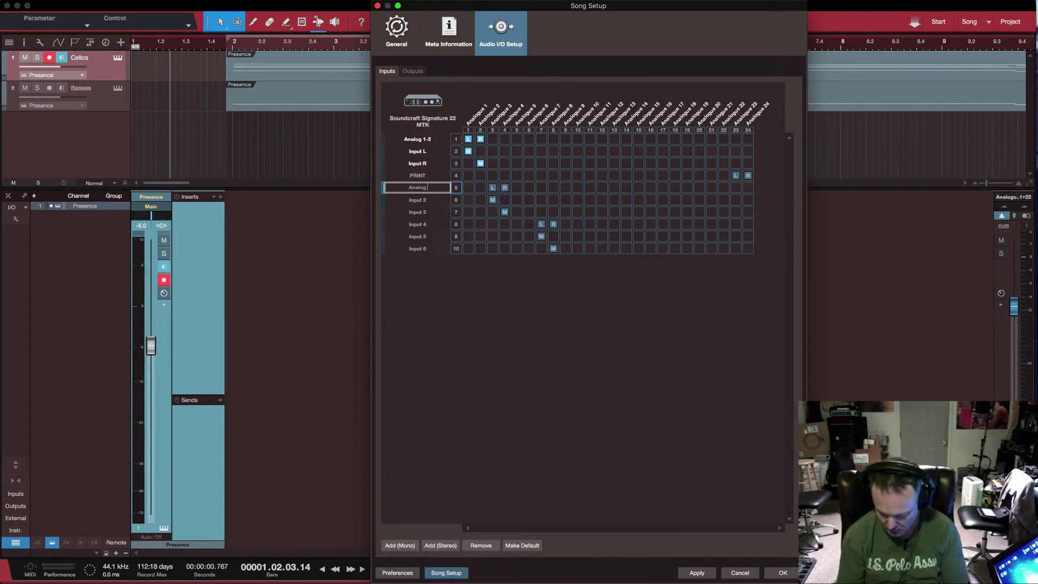
type(" 3-4")
key("Return")
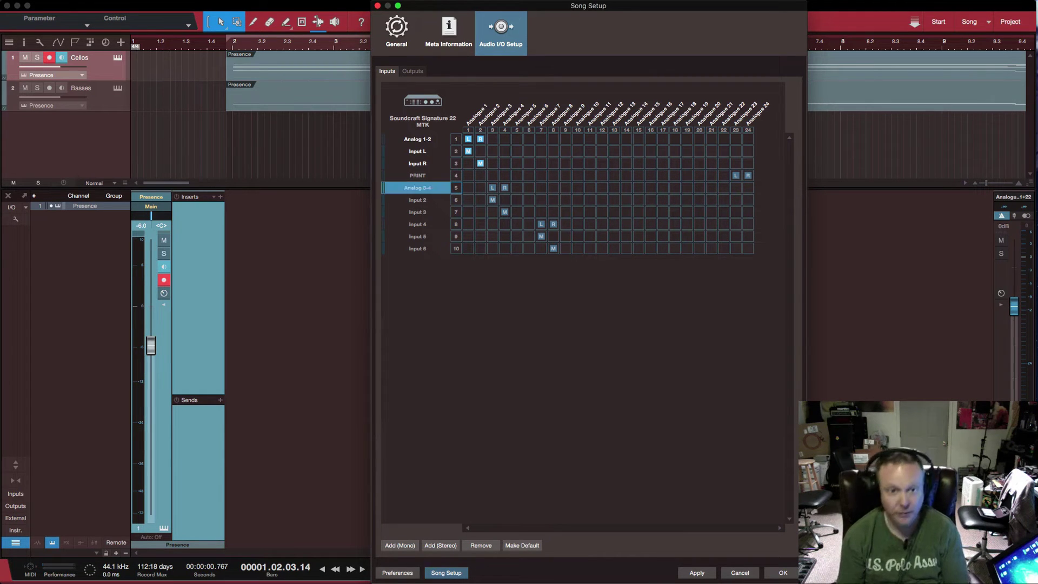
double_click(416, 201)
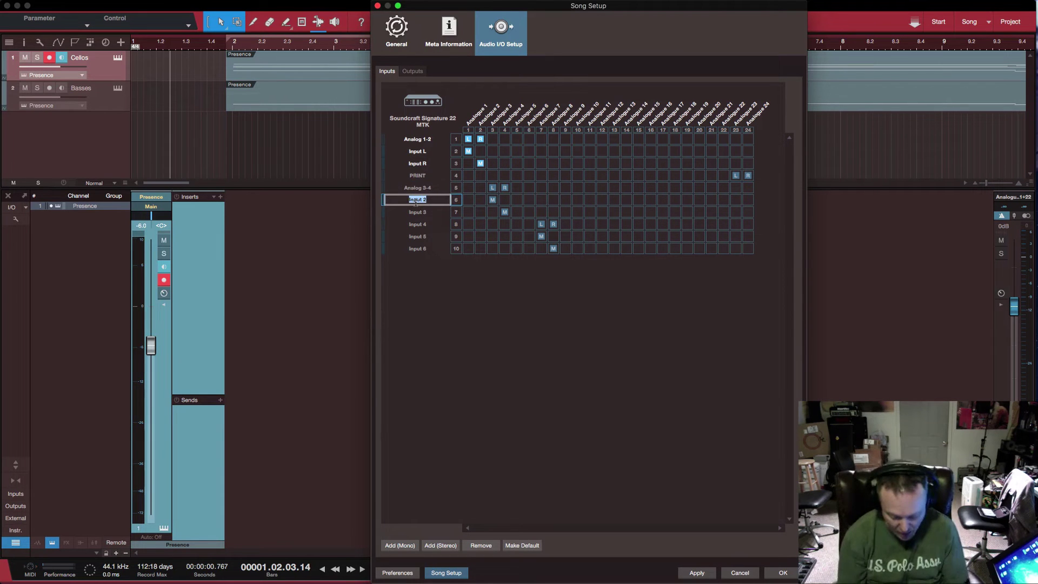
type("Analog")
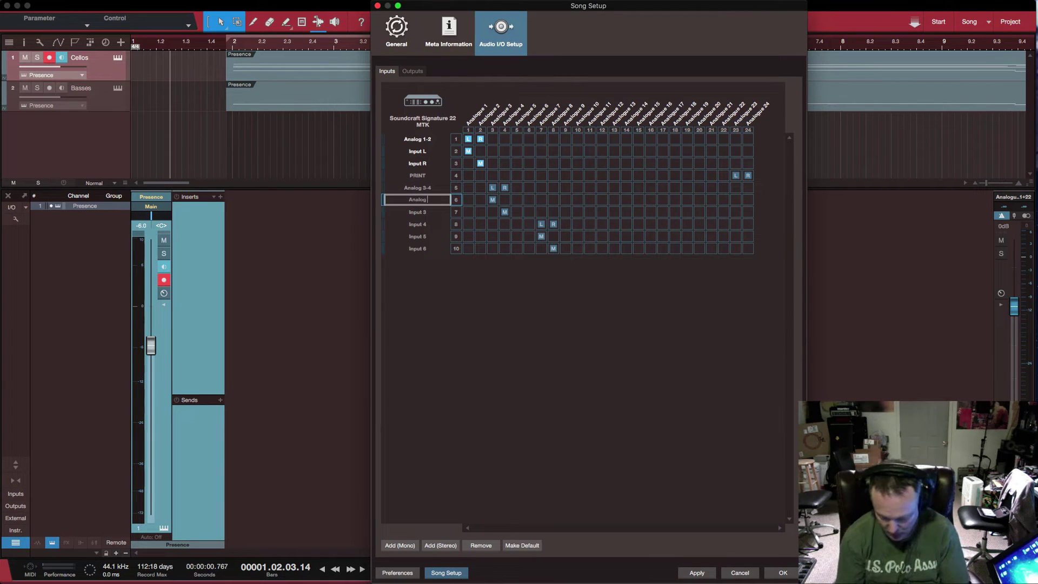
type(" 3")
key("Return")
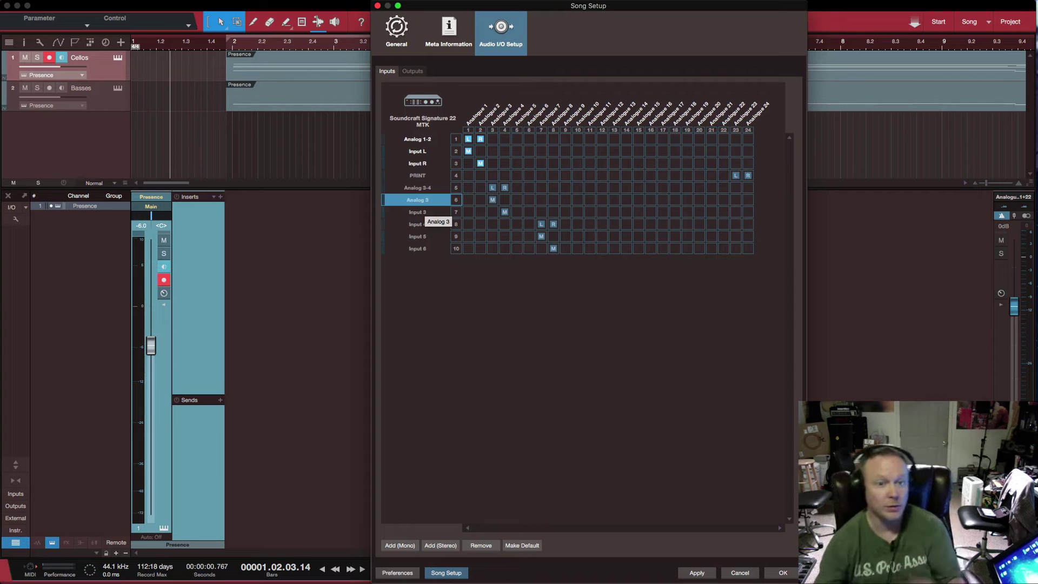
double_click(419, 213)
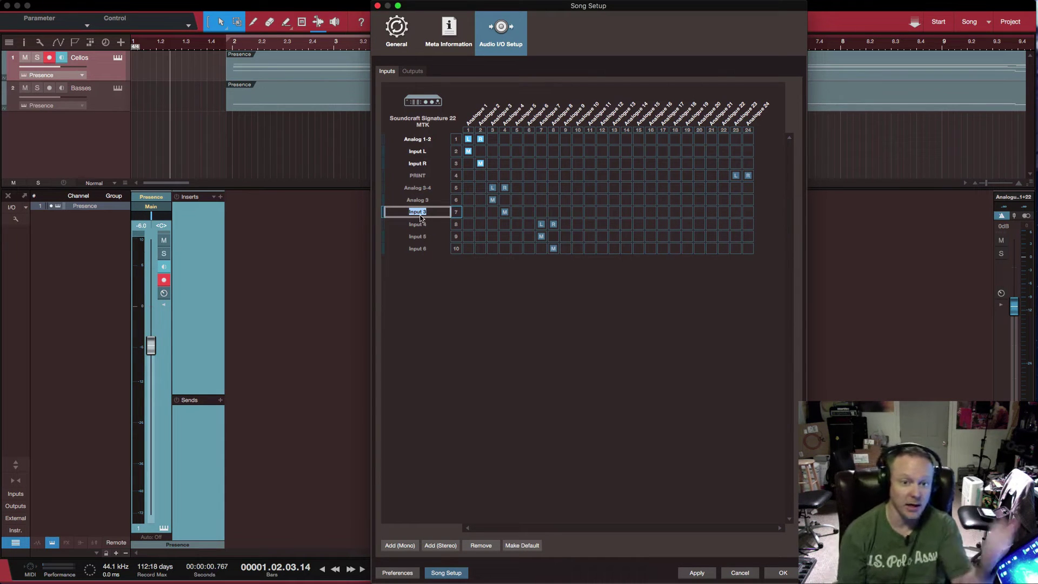
type("Analog")
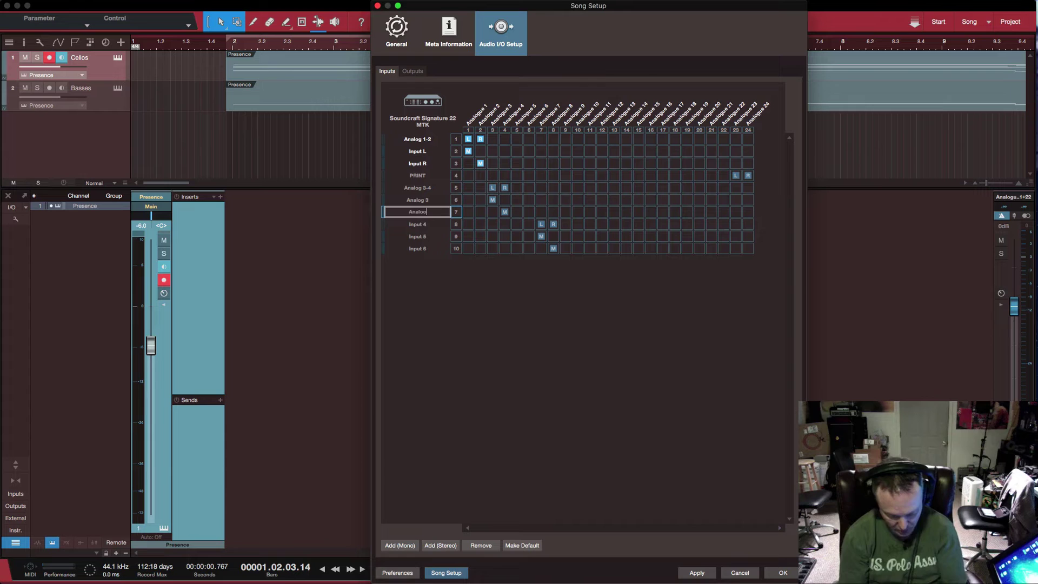
key("BackSpace")
key("BackSpace")
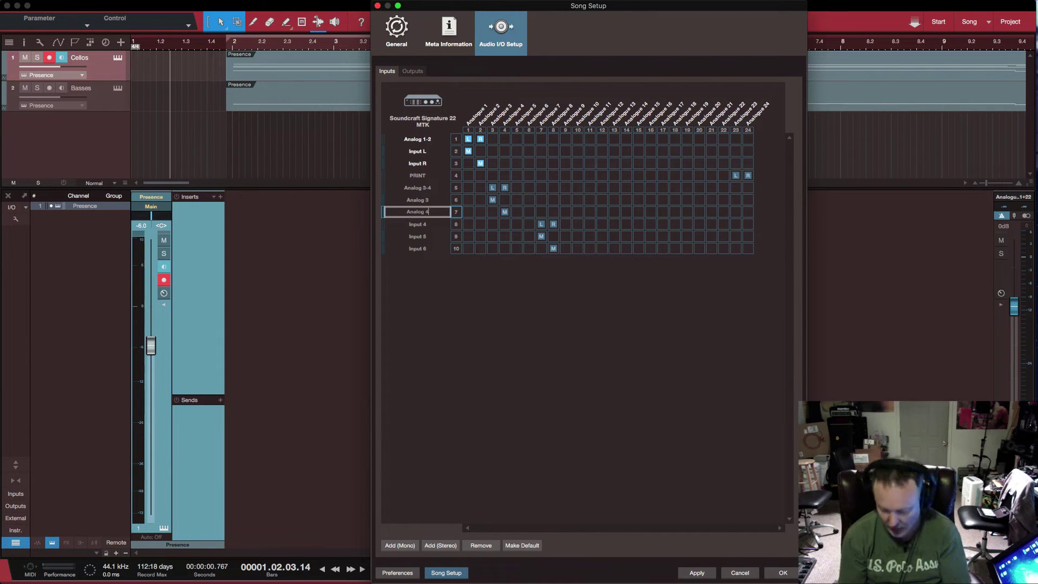
key("Return")
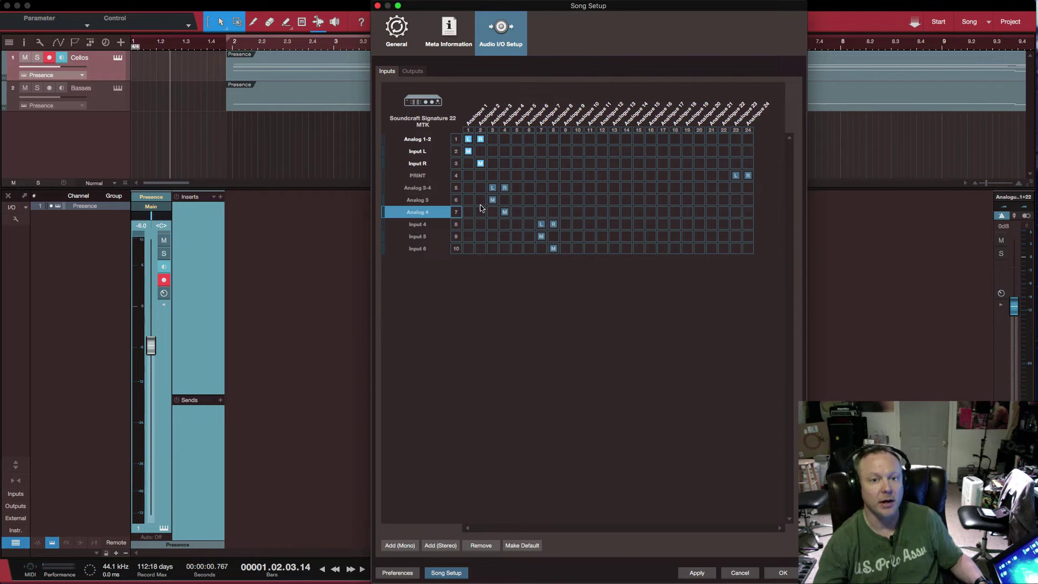
Step: Rename Input L and Input R to Analog 1 and Analog 2
double_click(422, 151)
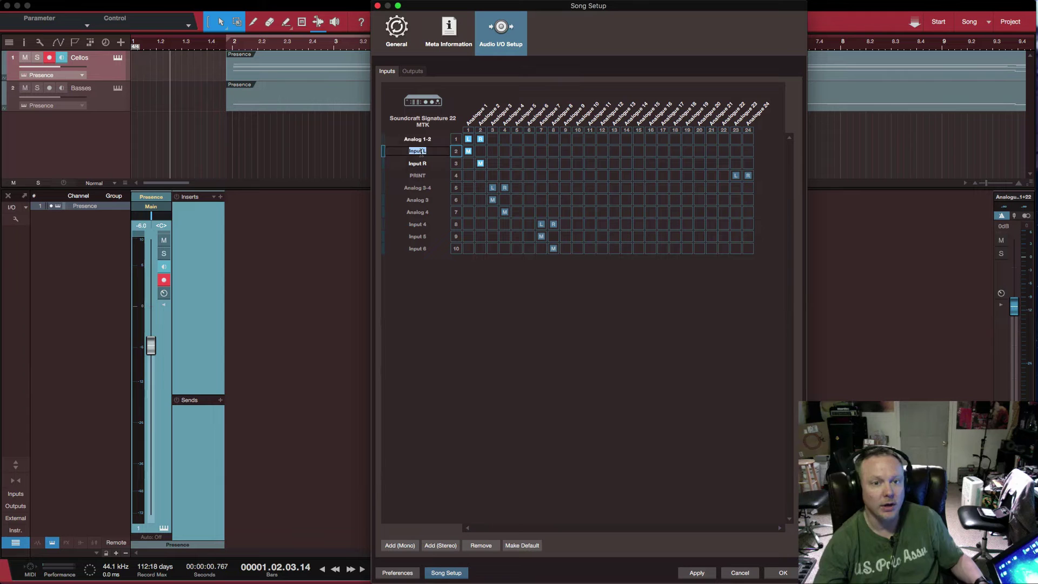
type("Analog 1")
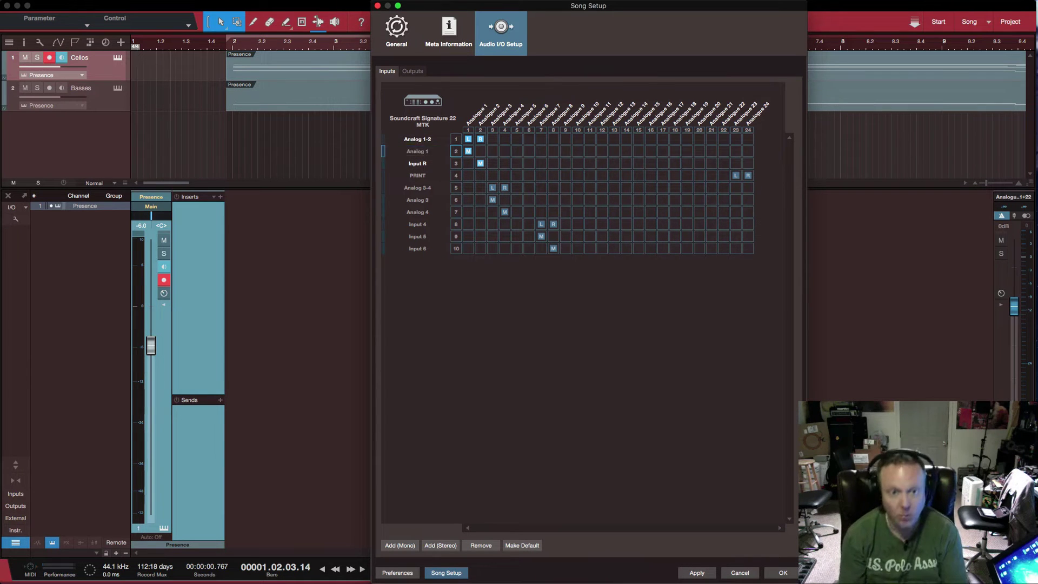
key("Return")
double_click(417, 164)
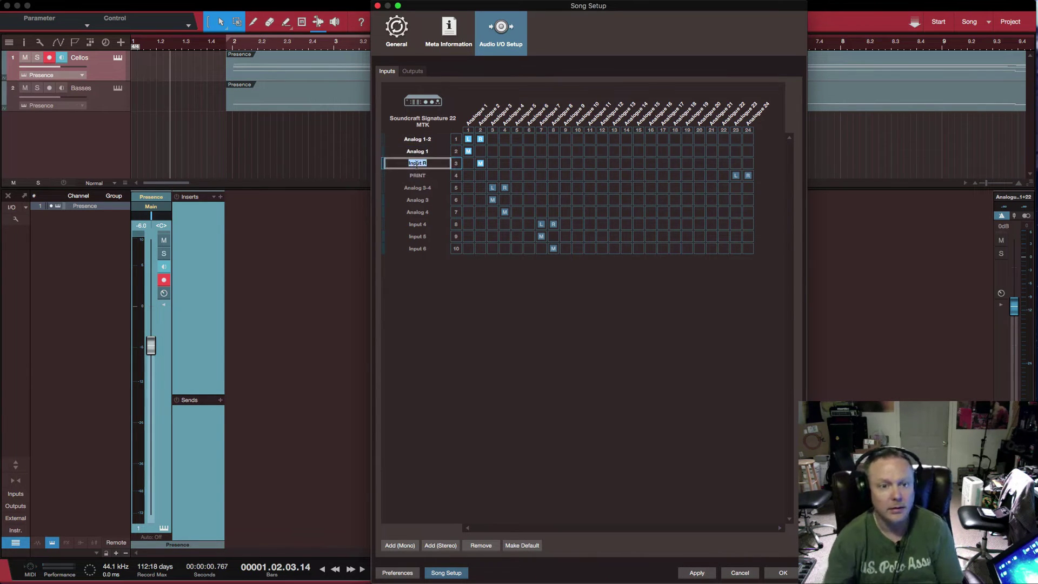
type("Analog")
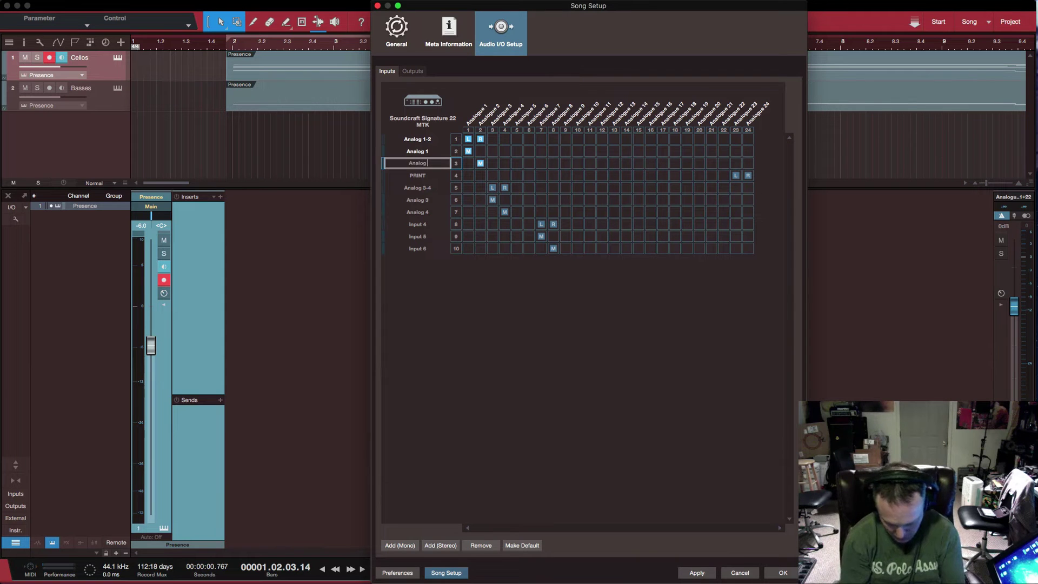
type(" 2")
key("Return")
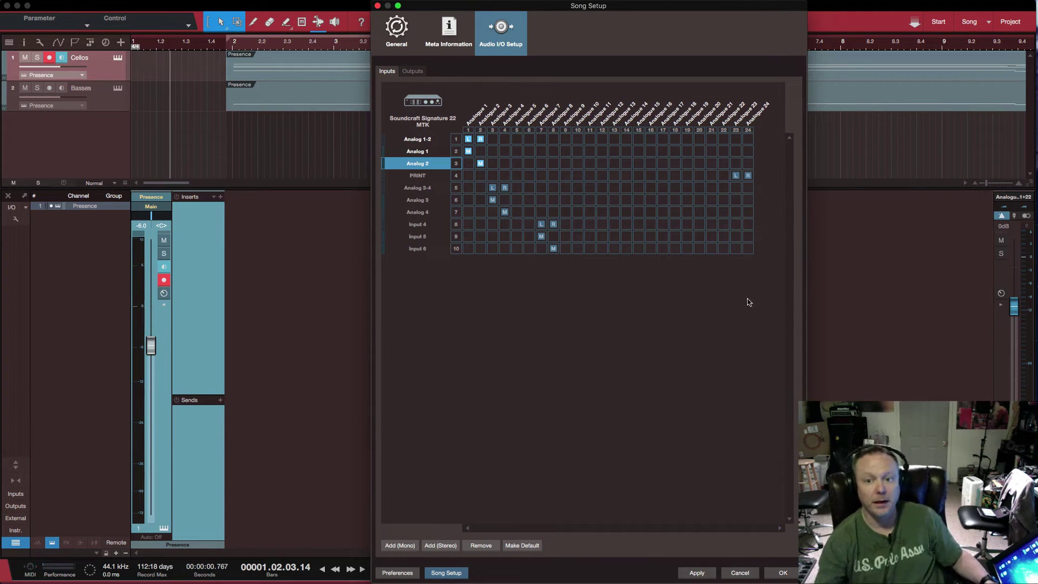
Step: Review the output routing, then apply the I/O setup and close it
left_click(412, 71)
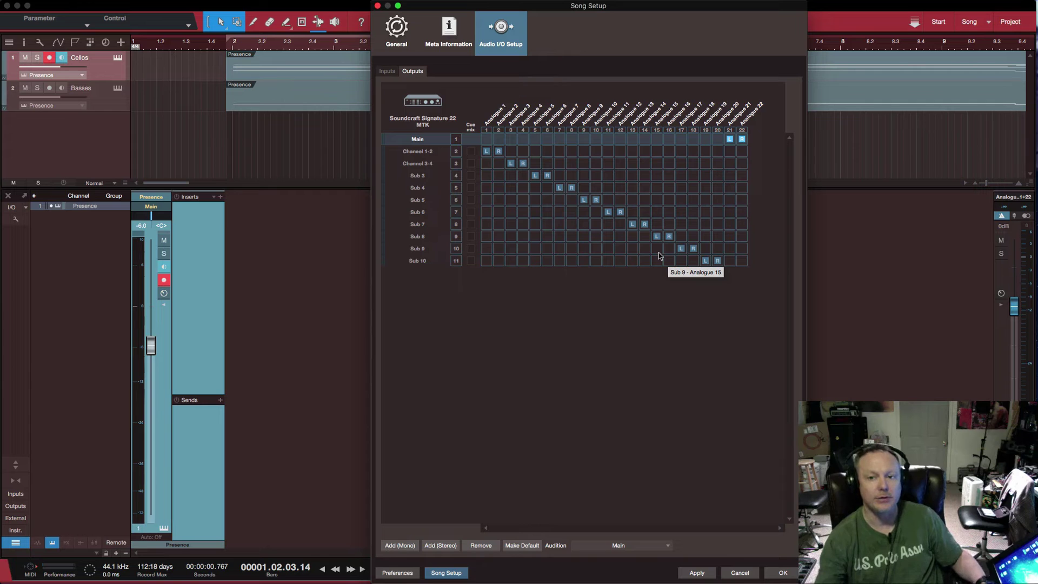
left_click(696, 573)
left_click(782, 572)
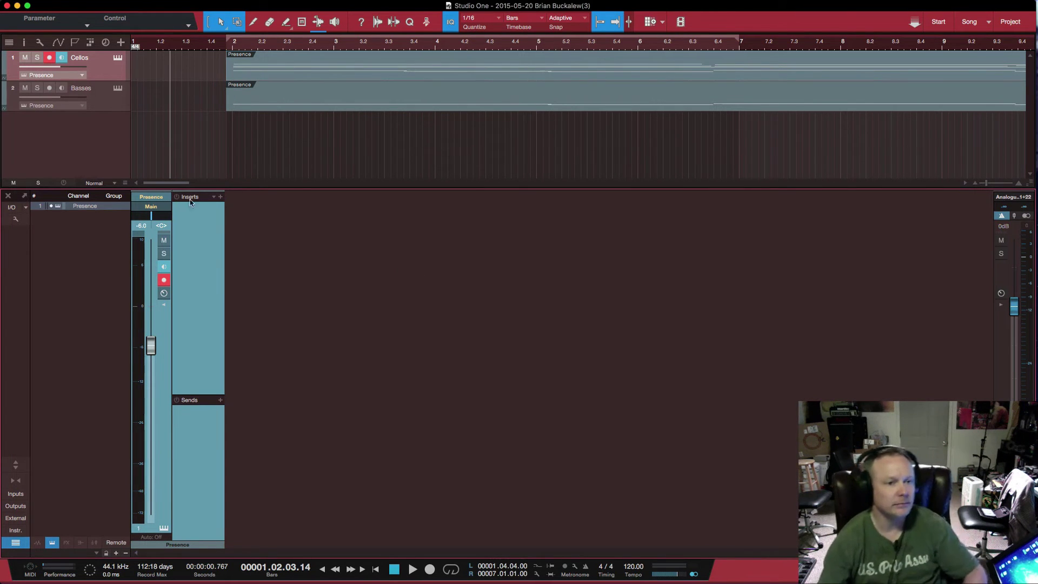
Step: Turn off the Cellos track's monitoring and record-arm, then play the song to about bar 7
left_click(61, 59)
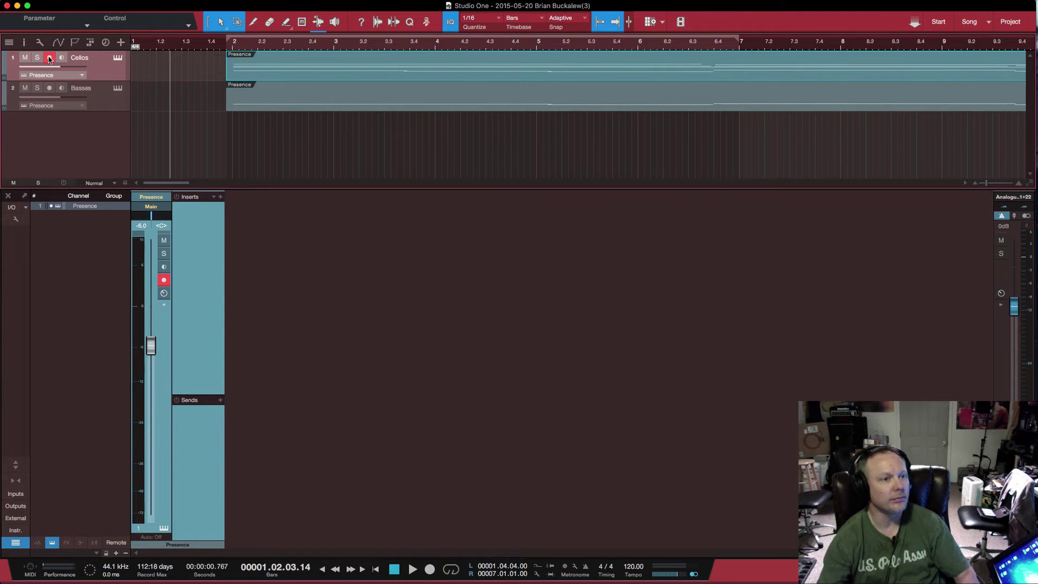
left_click(49, 57)
key("space")
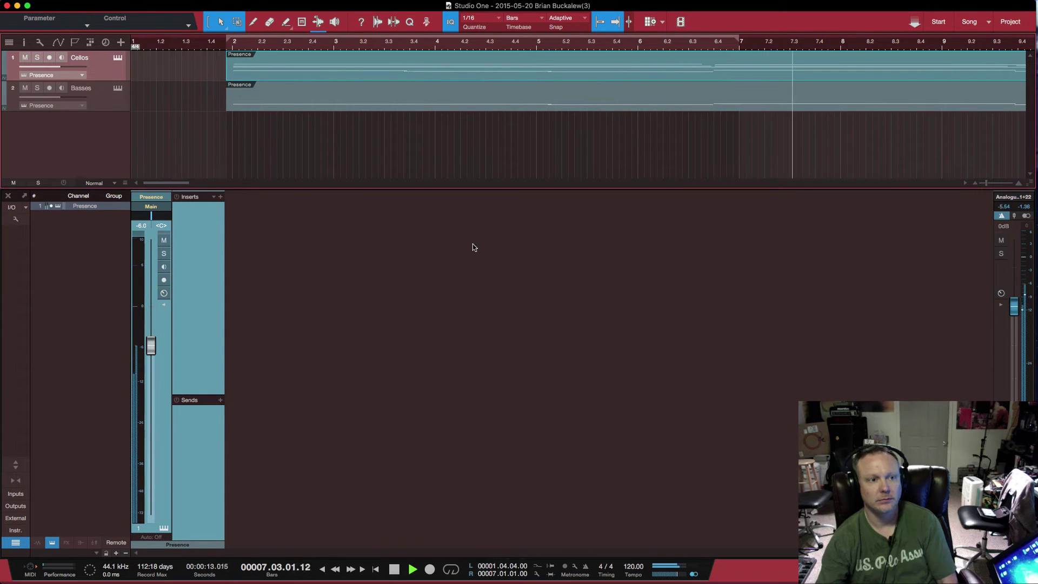
key("space")
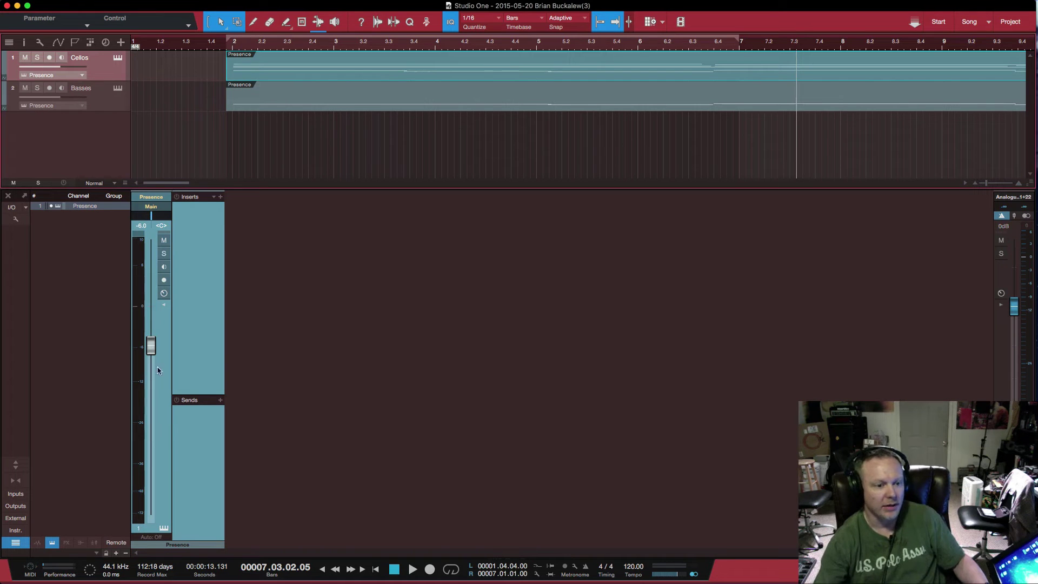
Step: Send the Presence channel to Channel 1-2, then play from bar 1.4 to around bar 6.3
left_click(154, 208)
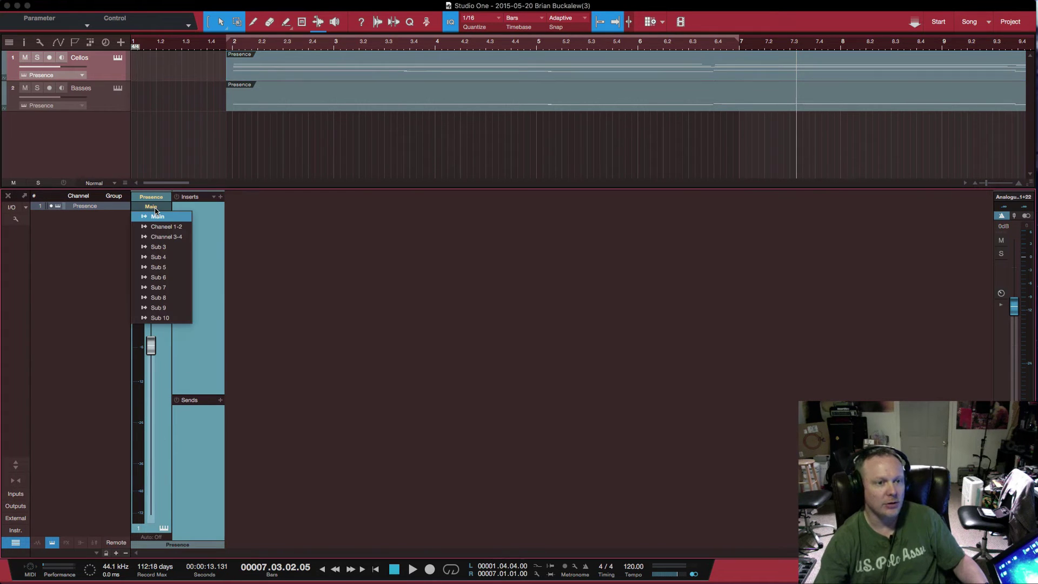
left_click(162, 227)
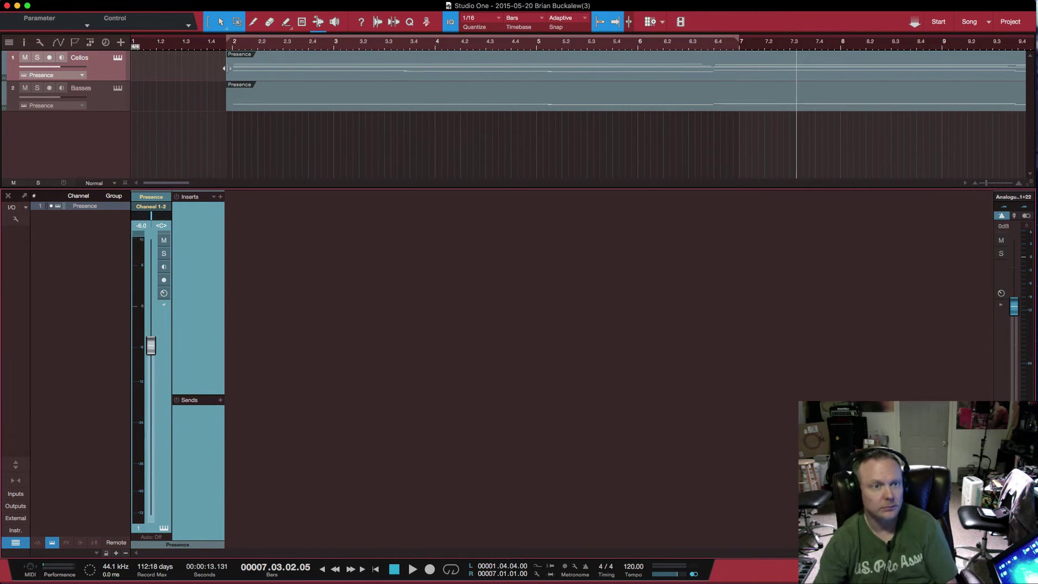
left_click(214, 45)
key("space")
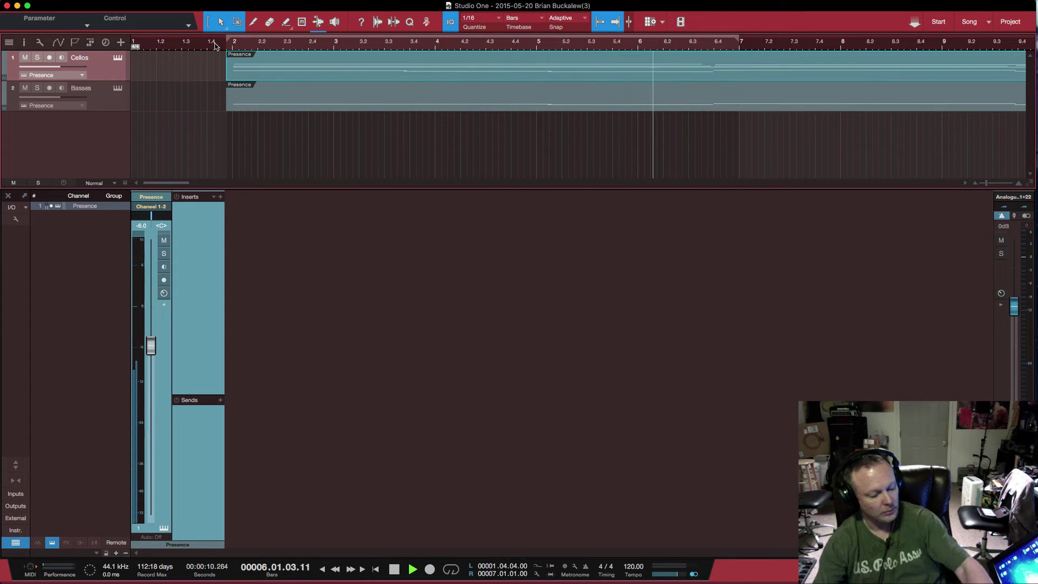
key("space")
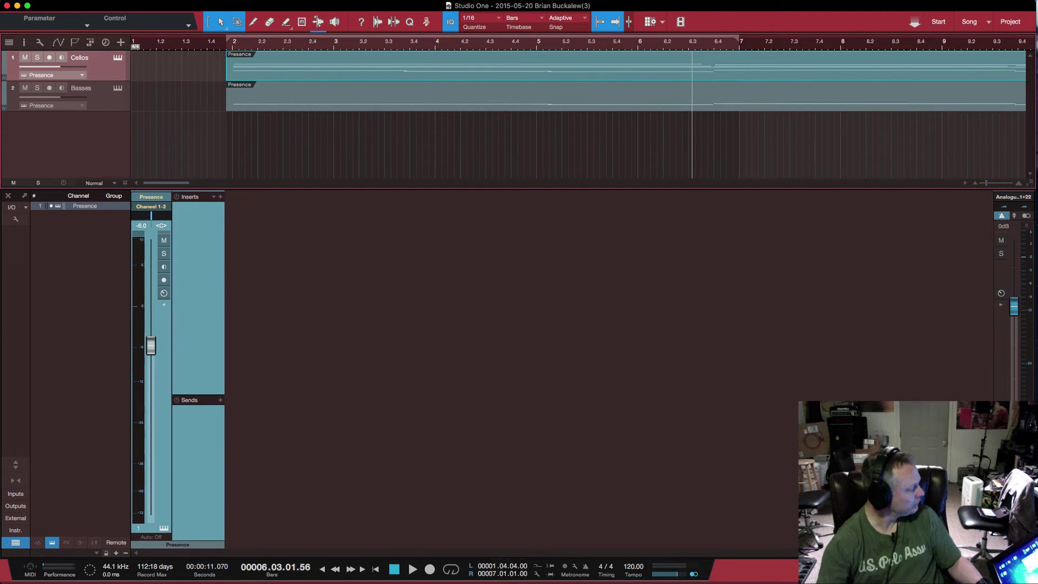
Step: Add an audio track below Basses named PRINT, then briefly view the Presence instrument editor
key("t")
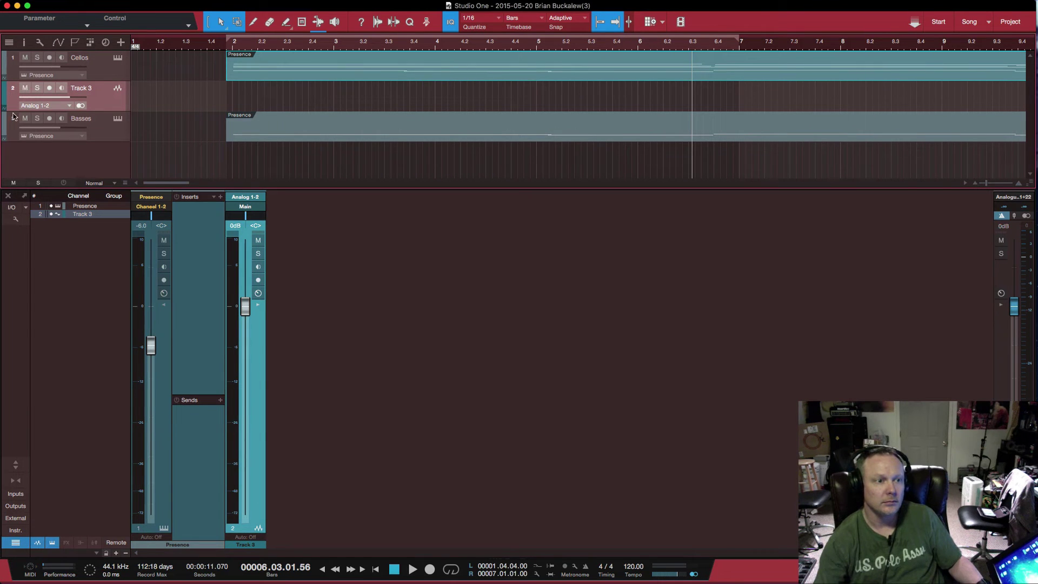
left_click_drag(111, 104, 107, 141)
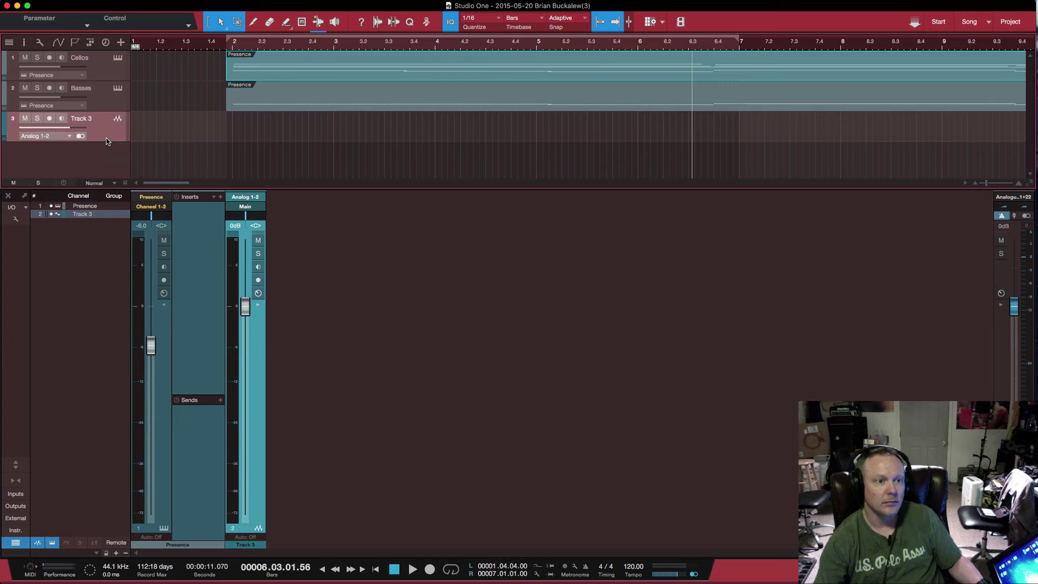
double_click(84, 119)
type("PR")
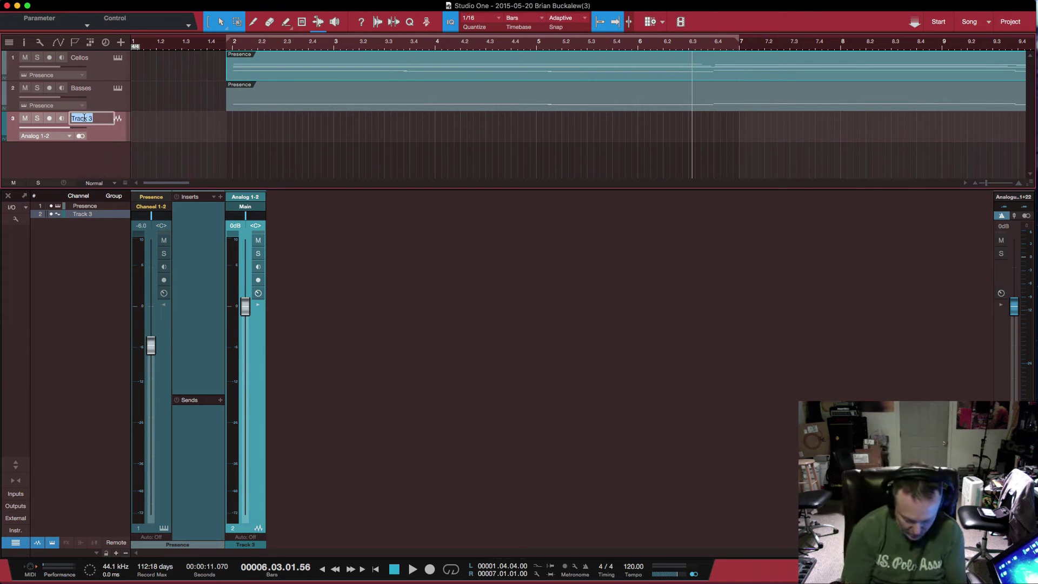
type("INT")
key("Return")
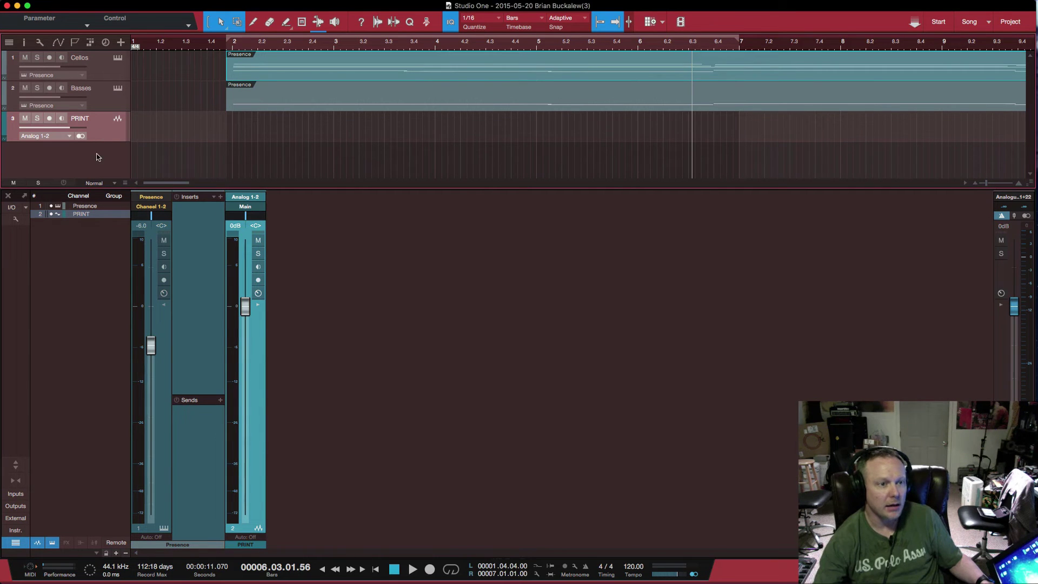
left_click(154, 197)
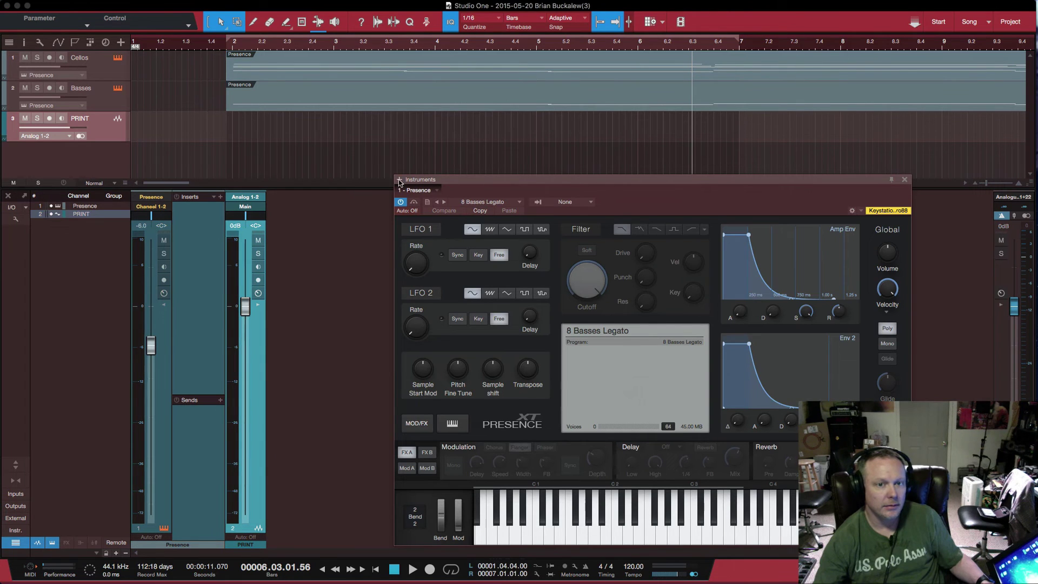
left_click(905, 181)
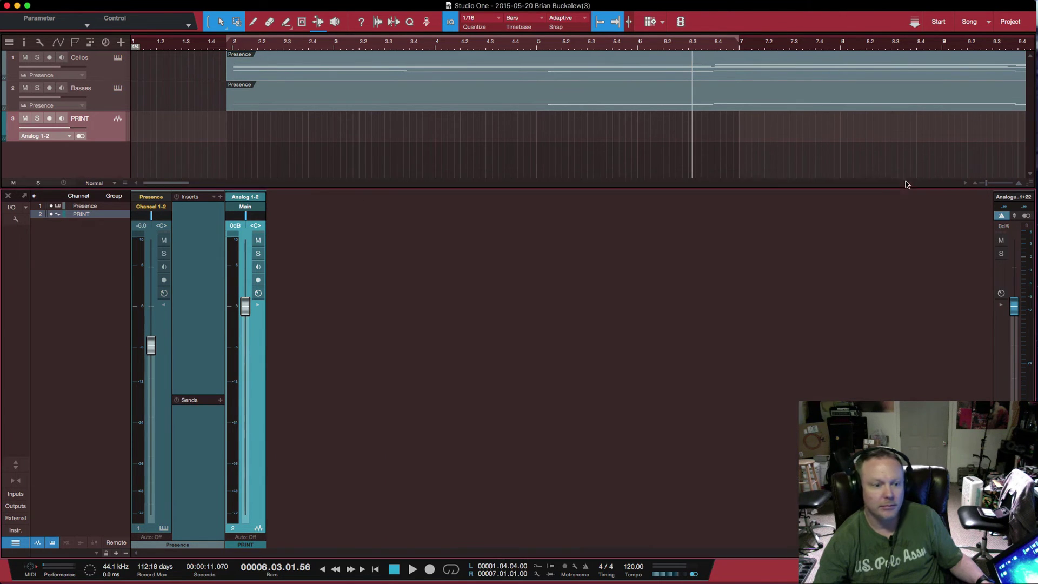
Step: Switch the PRINT track's input from Analog 1-2 to 'PRINT - Analogue 23 + 24'
left_click(249, 200)
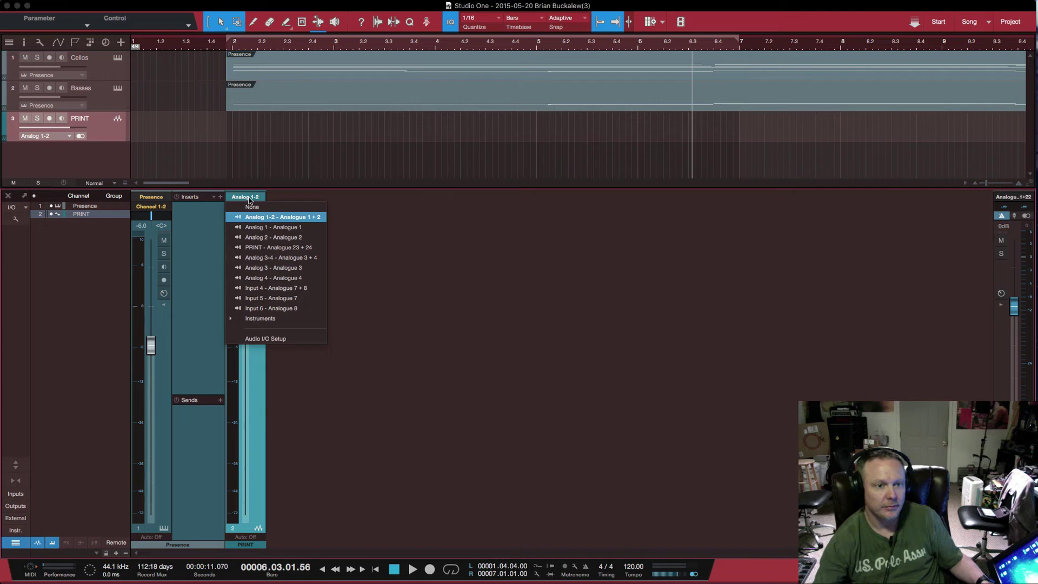
left_click(267, 248)
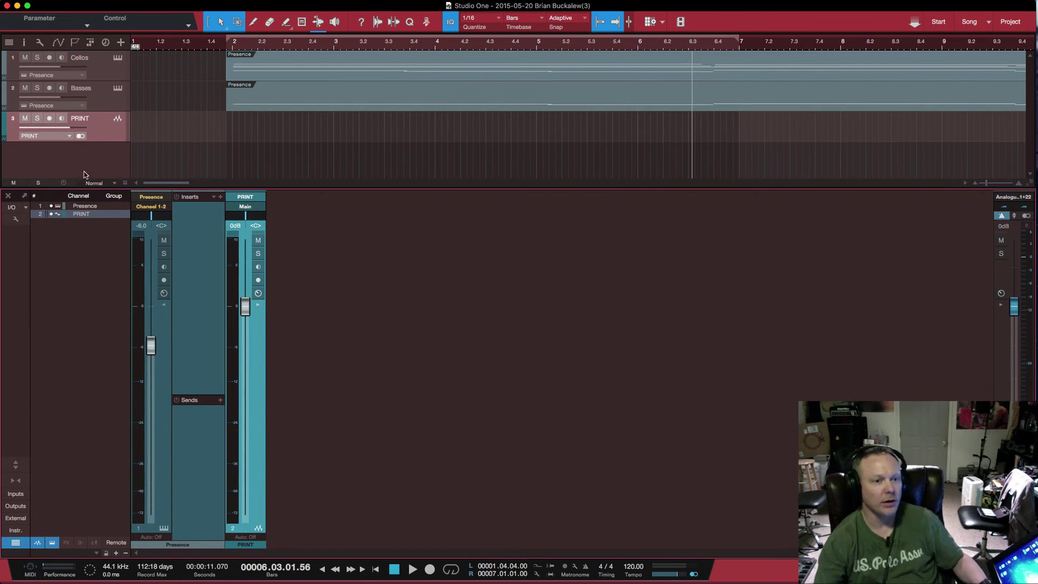
Step: Enable monitoring and mute on PRINT, test-play cellos and basses from near bar 1, return to zero
left_click(258, 266)
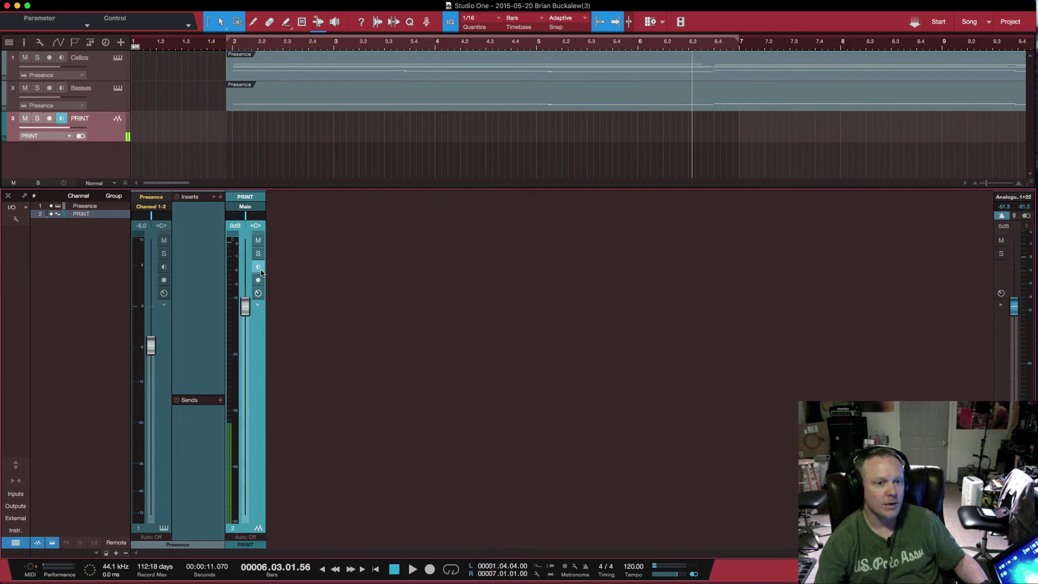
left_click(258, 241)
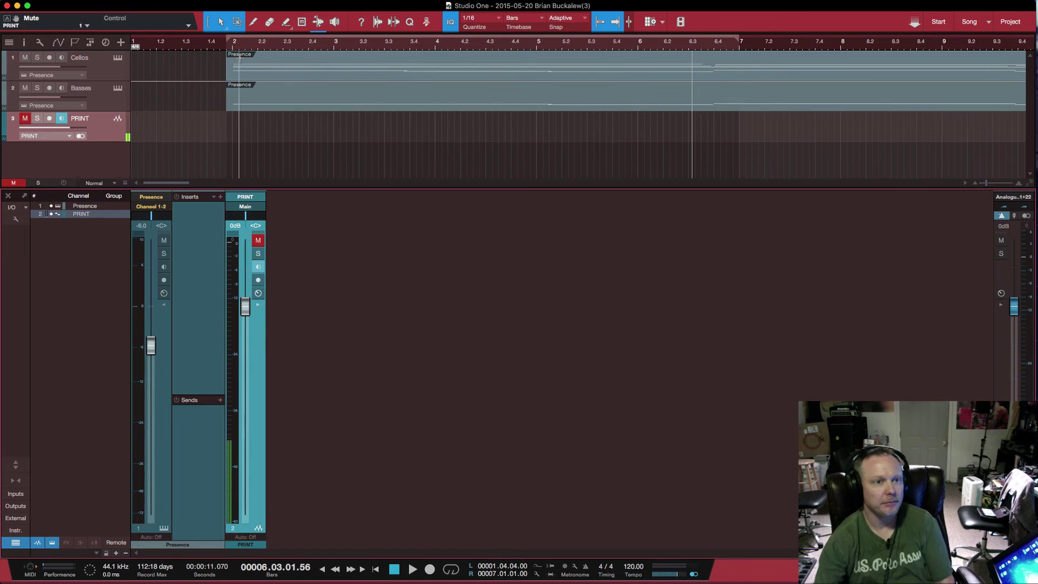
left_click(215, 49)
key("space")
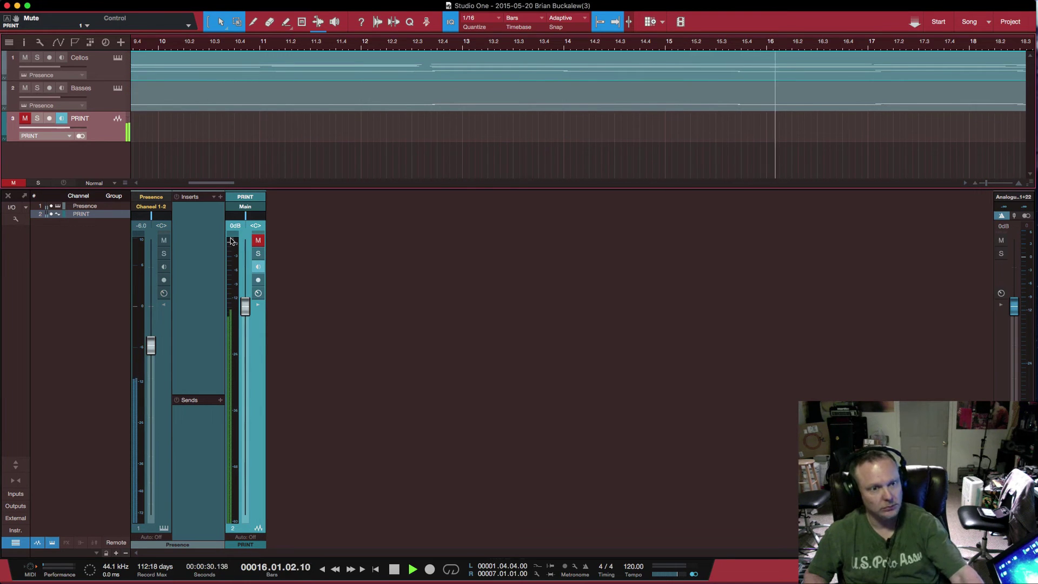
key("space")
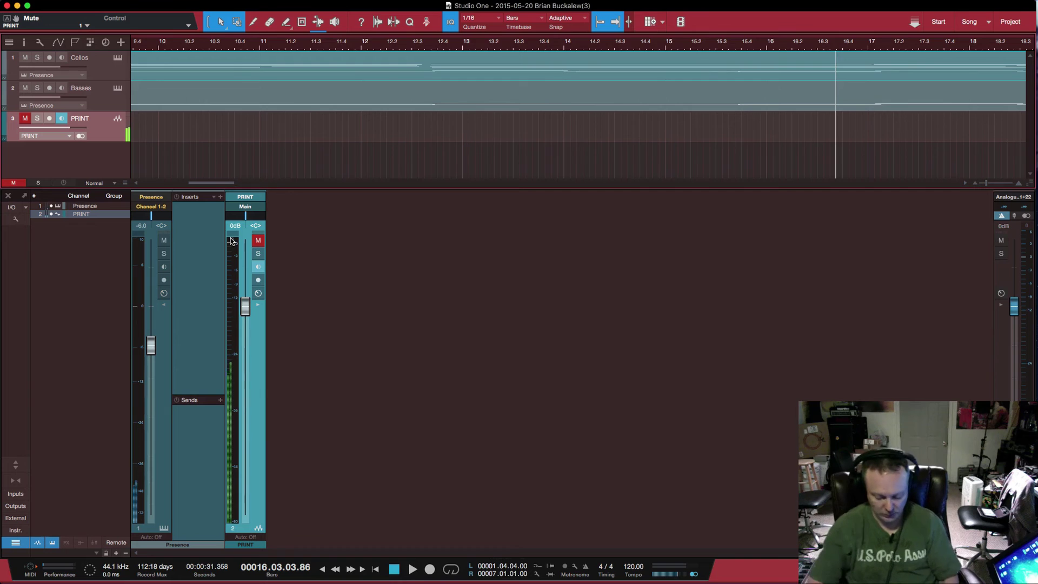
key("comma")
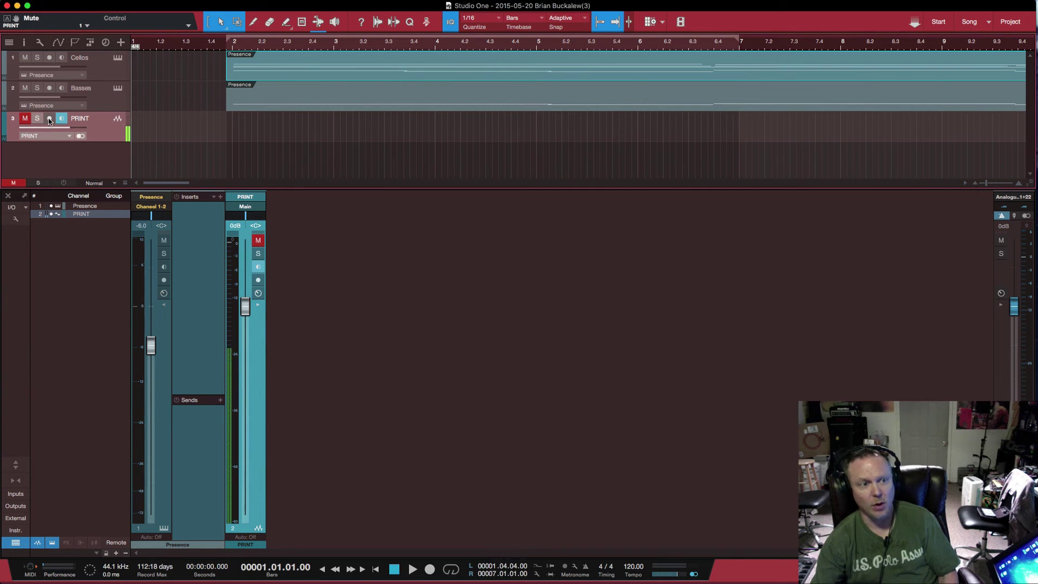
Step: Arm PRINT and record the cellos and basses from the song start to about bar 14
left_click(48, 119)
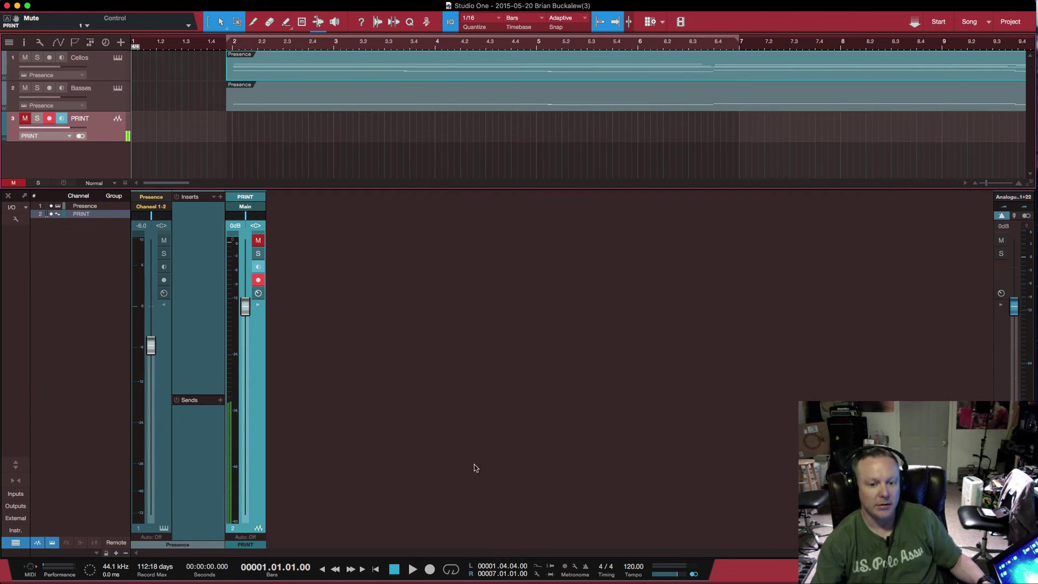
left_click(430, 569)
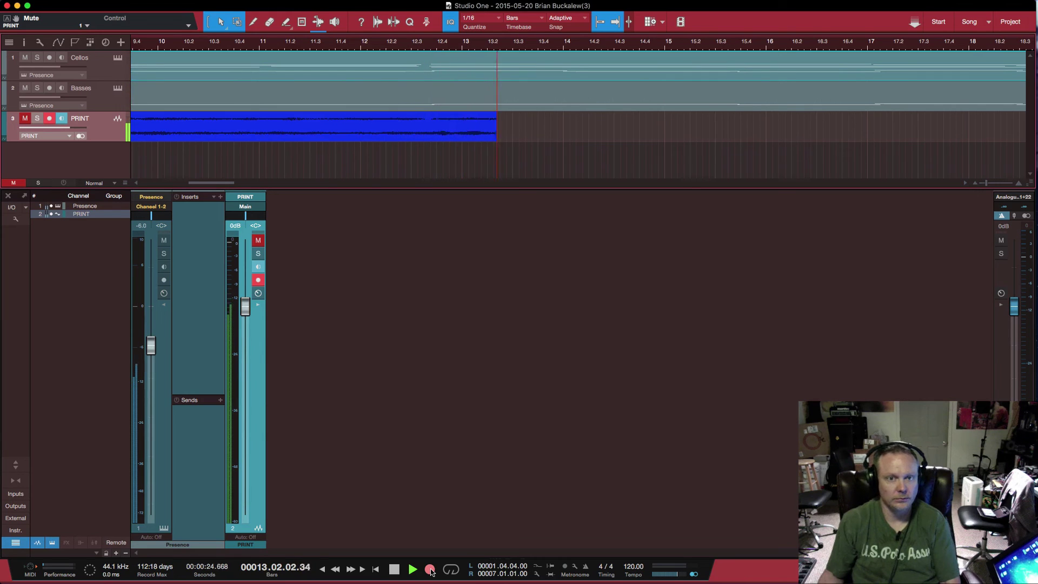
key("space")
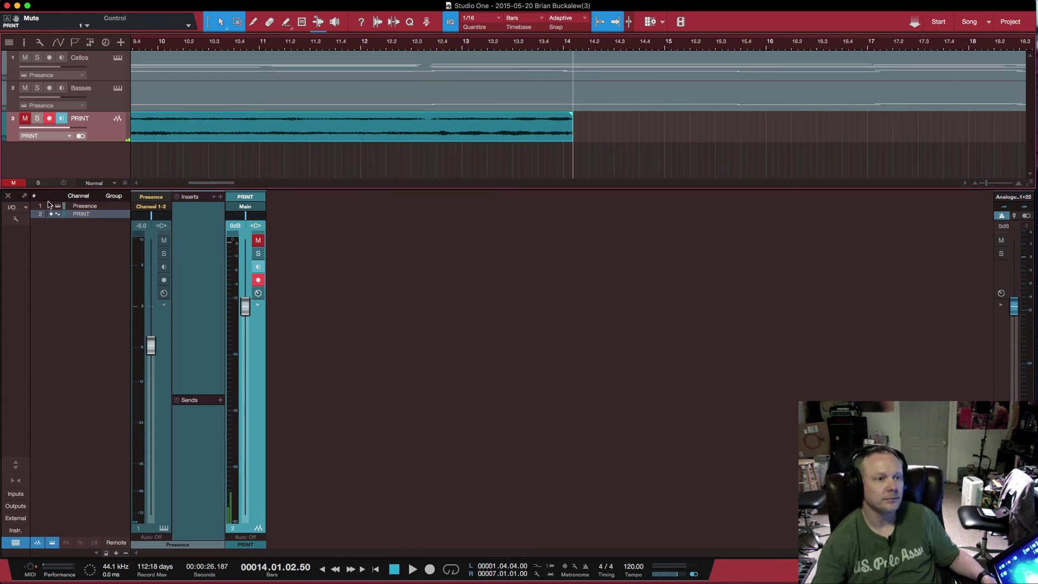
Step: Disarm and unmute PRINT, return to zero, then solo it and play the recorded print
left_click(50, 118)
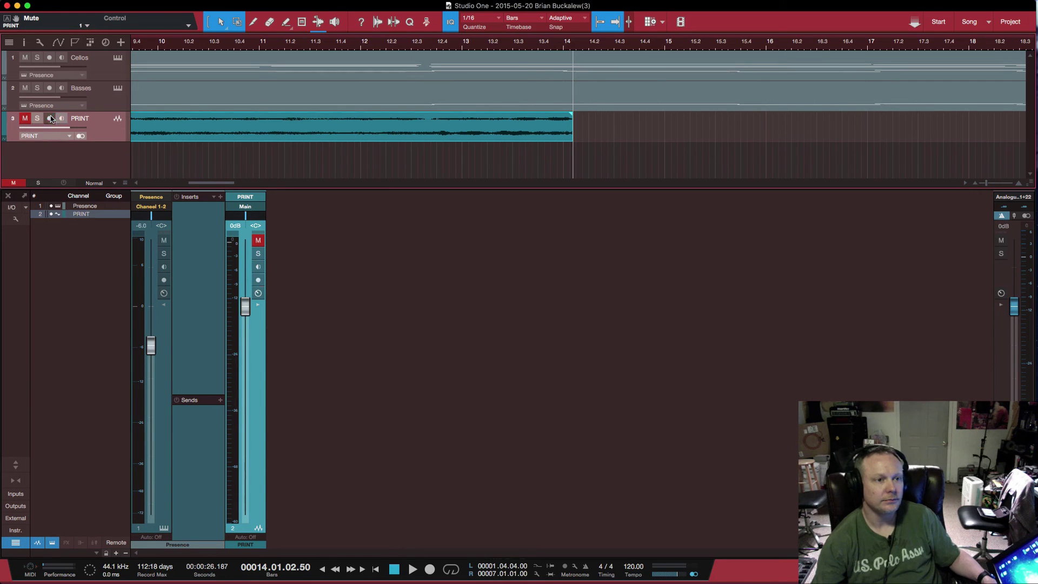
left_click(25, 119)
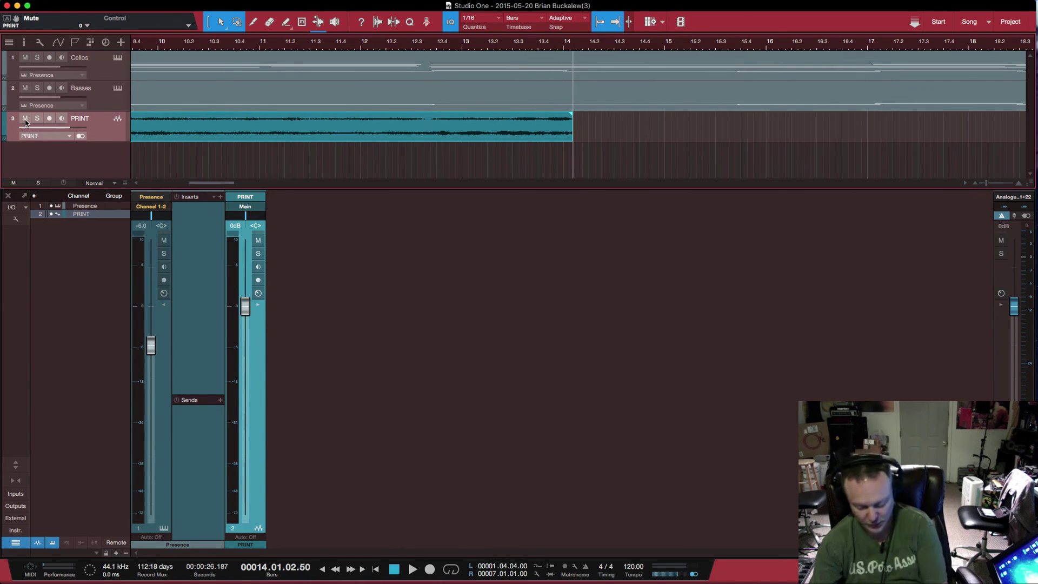
key("comma")
left_click(38, 119)
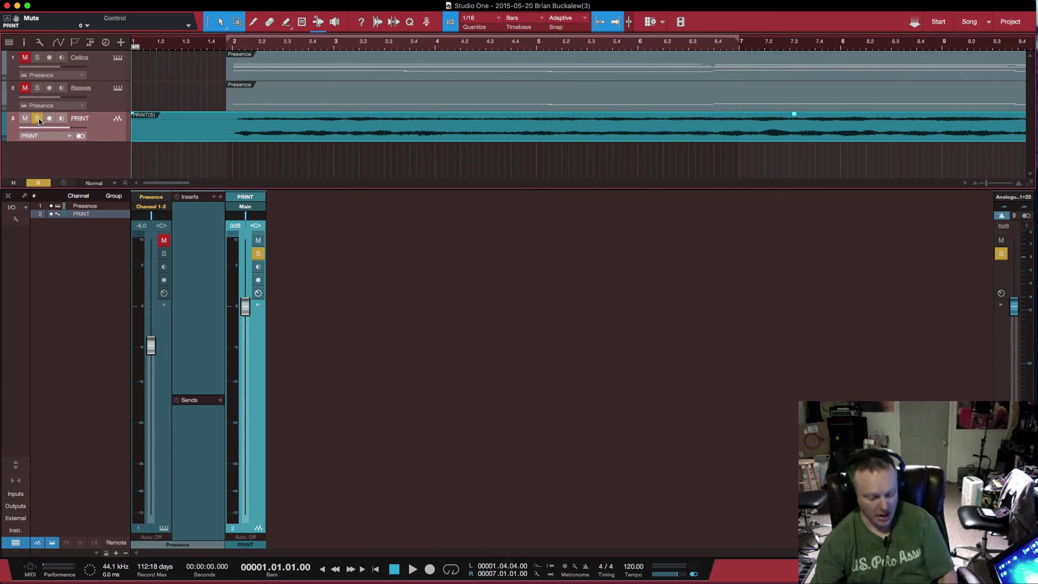
key("space")
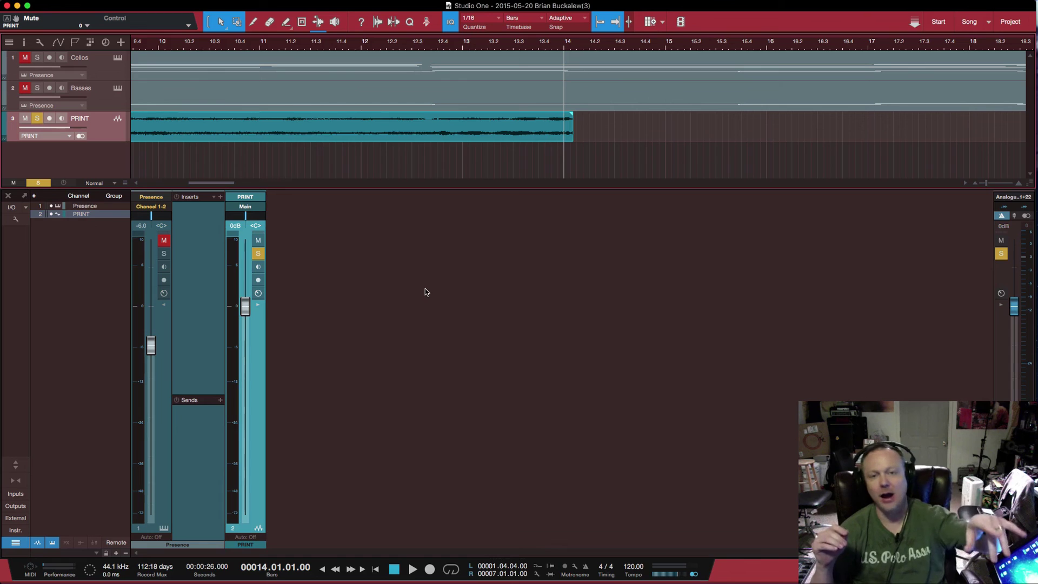
Step: Show the Audio I/O Setup input routing, where PRINT uses Analogue 23 and 24
left_click(11, 209)
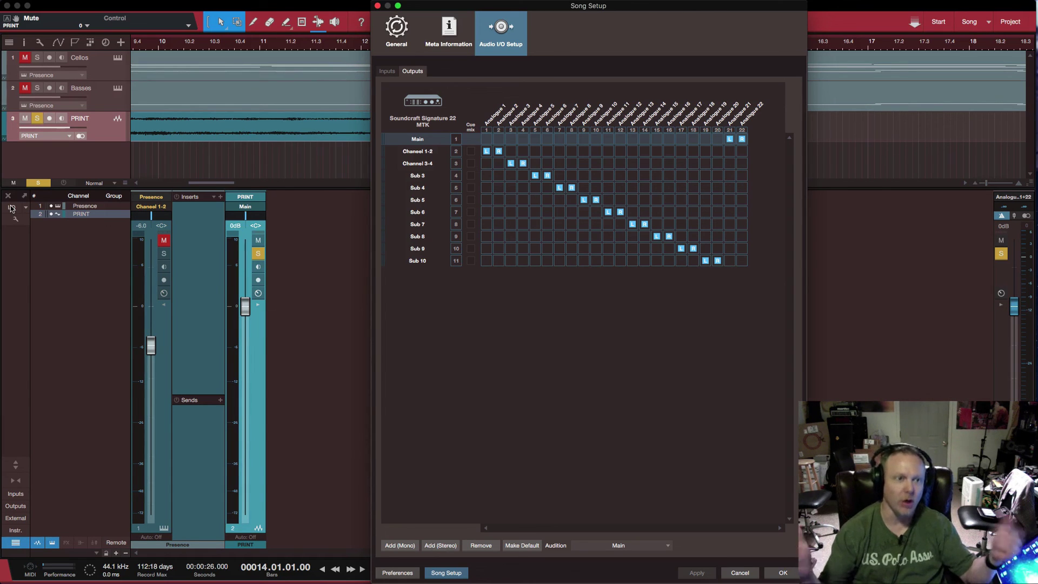
left_click(386, 72)
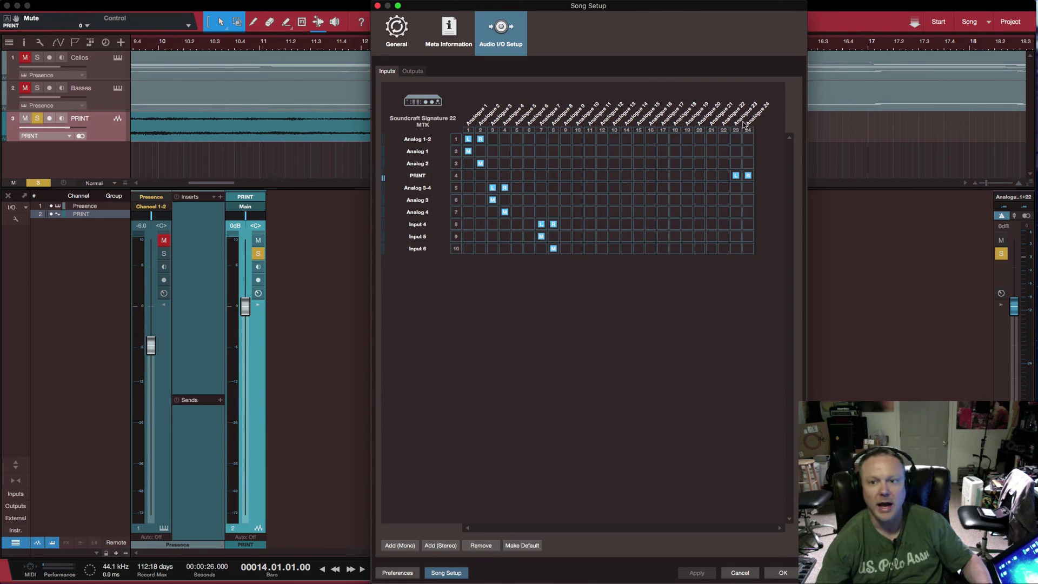